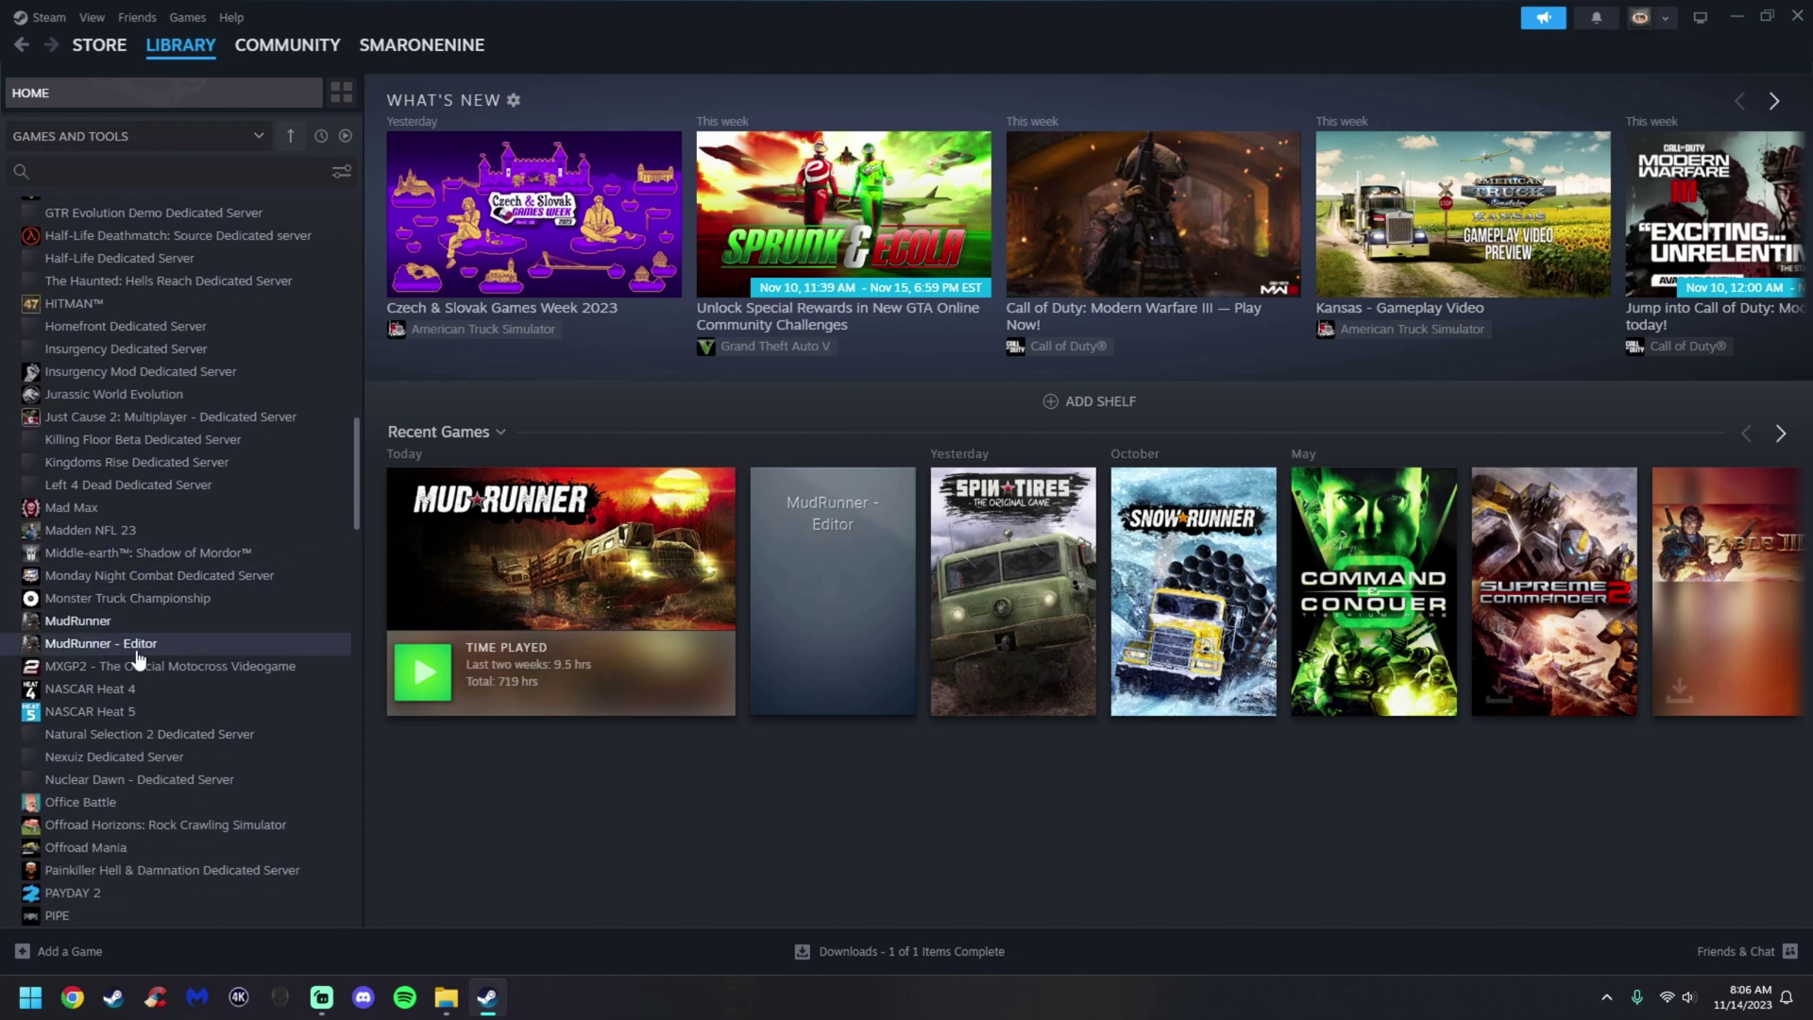
View the MudRunner - Editor page in the Steam library, then minimize Steam to reveal the desktop
{"action": "left_click", "coordinate": [139, 652]}
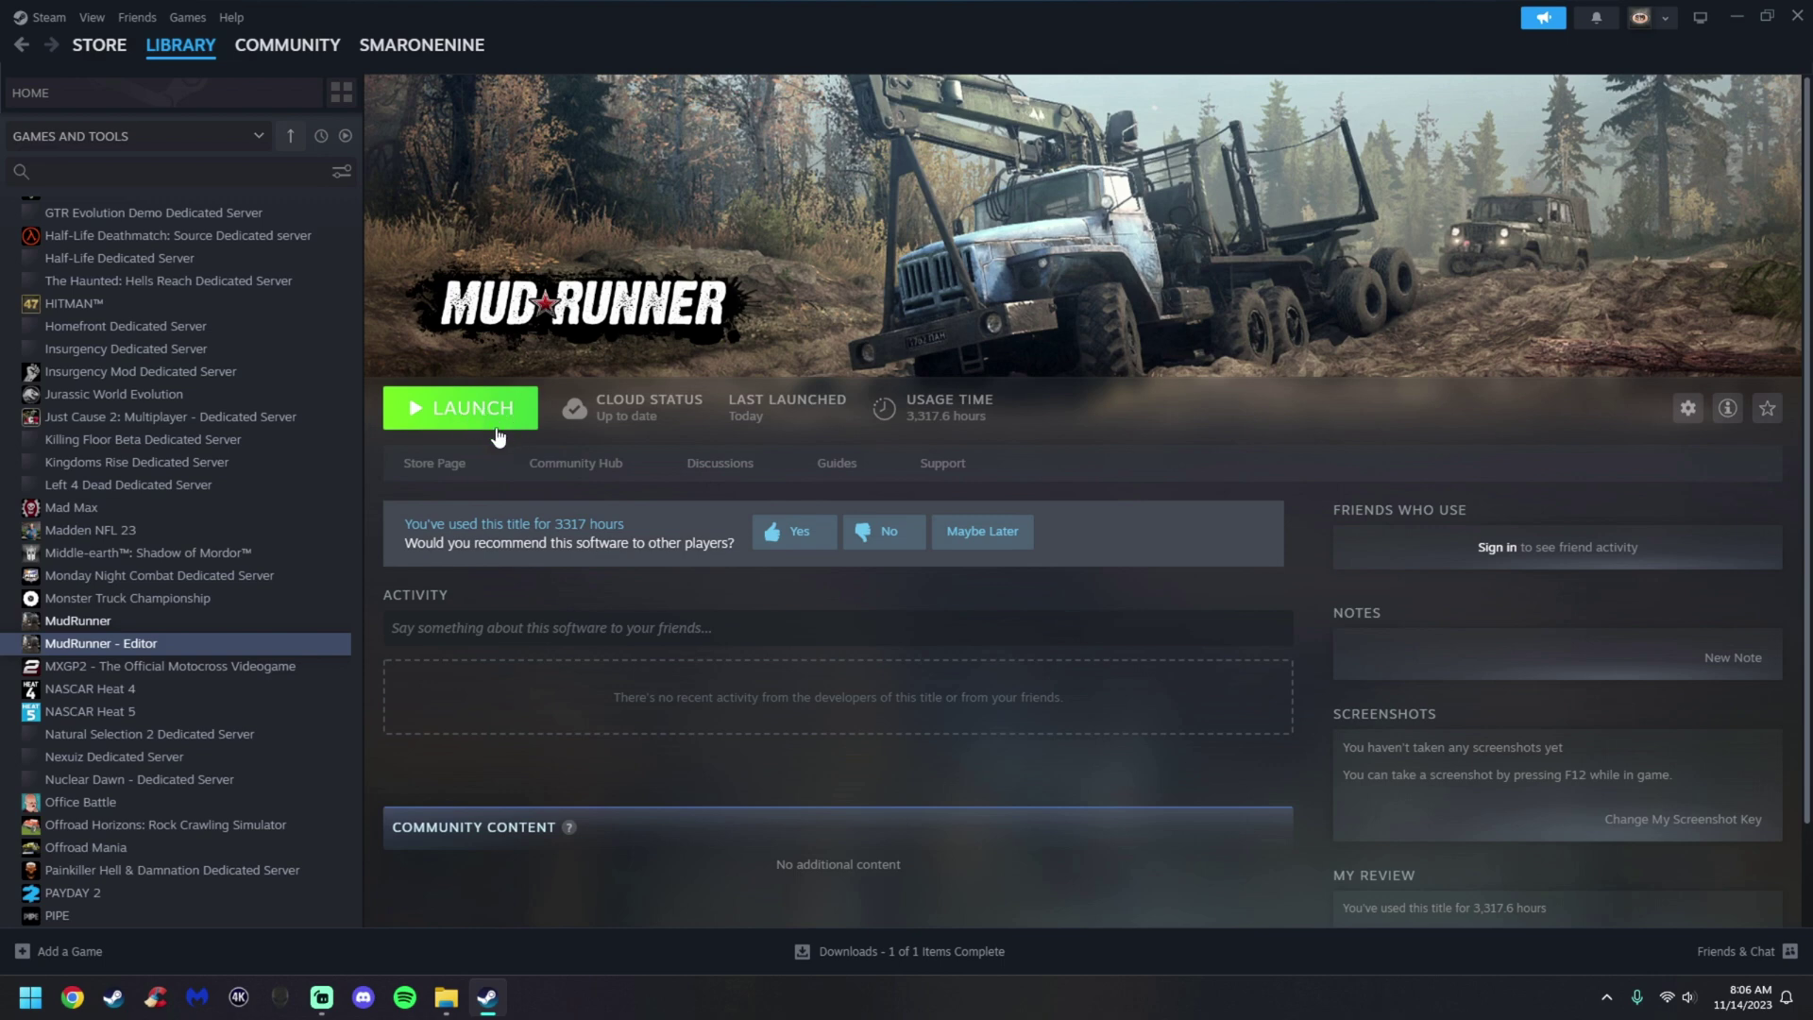
{"action": "left_click", "coordinate": [1737, 16]}
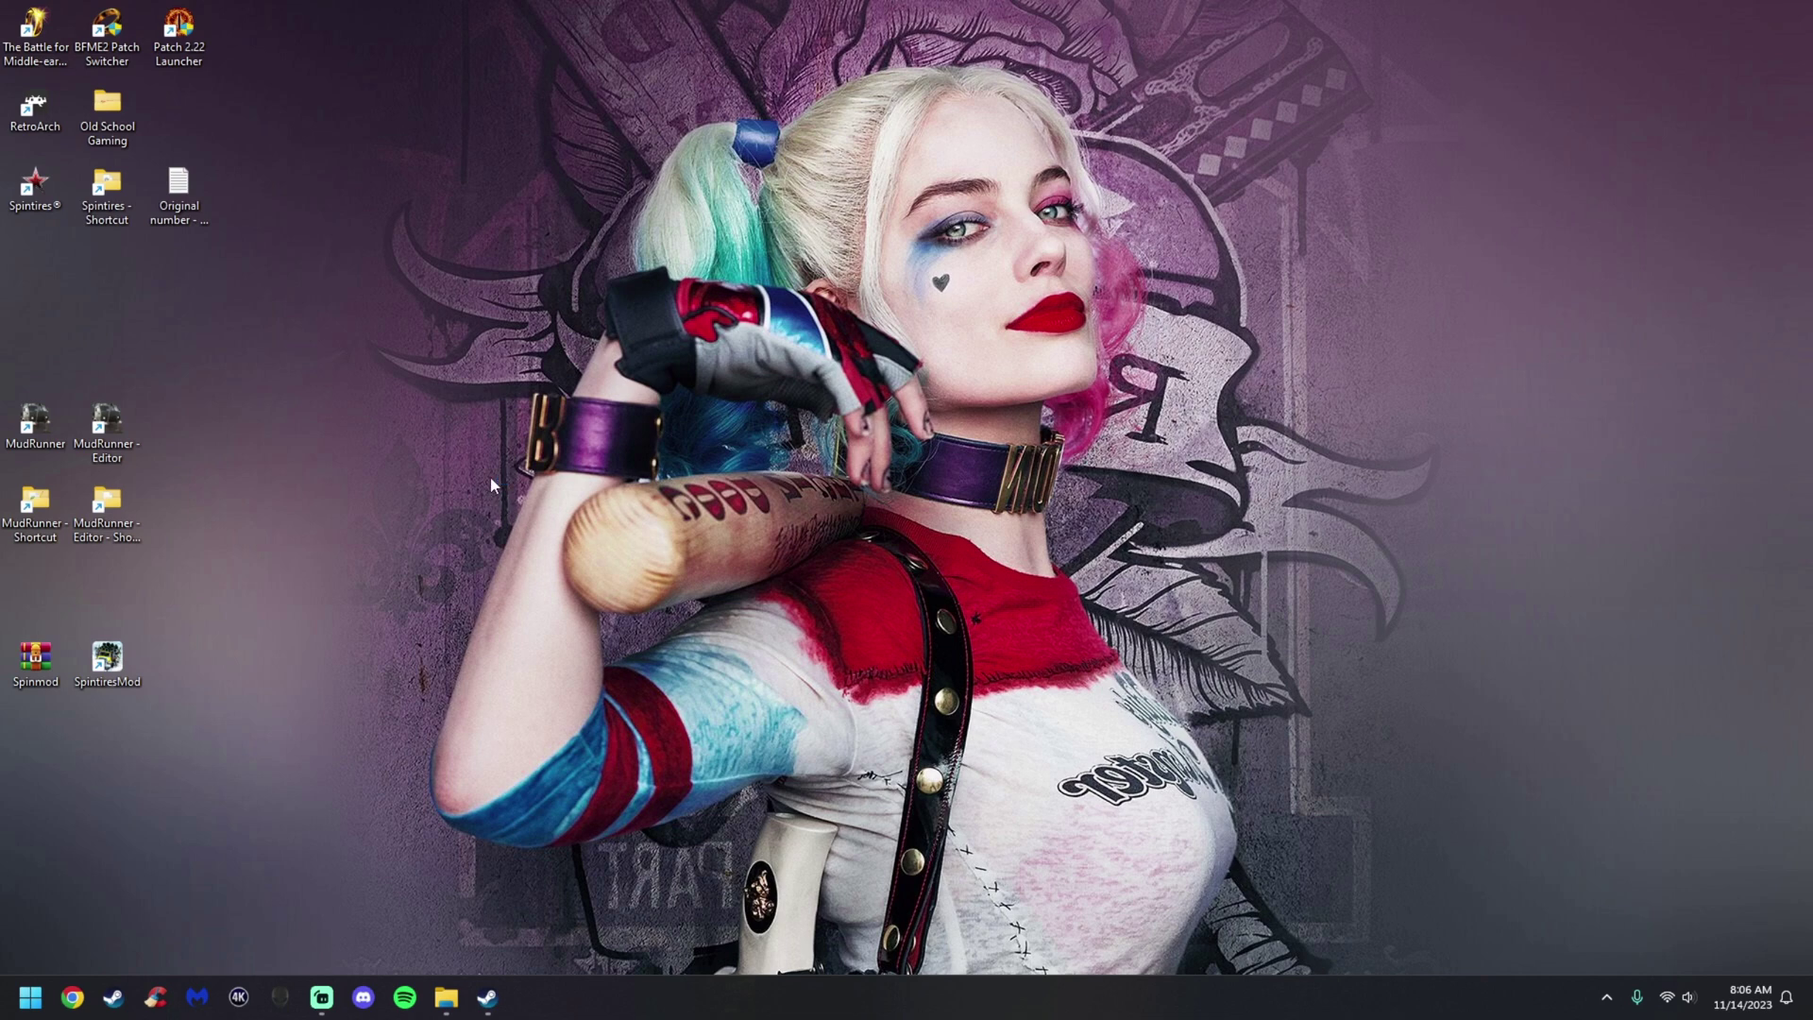
Leave both MudRunner shortcut folders where they are and bring Steam back to the MudRunner page
{"action": "left_click_drag", "start_coordinate": [200, 525], "coordinate": [99, 523]}
{"action": "left_click", "coordinate": [5, 619]}
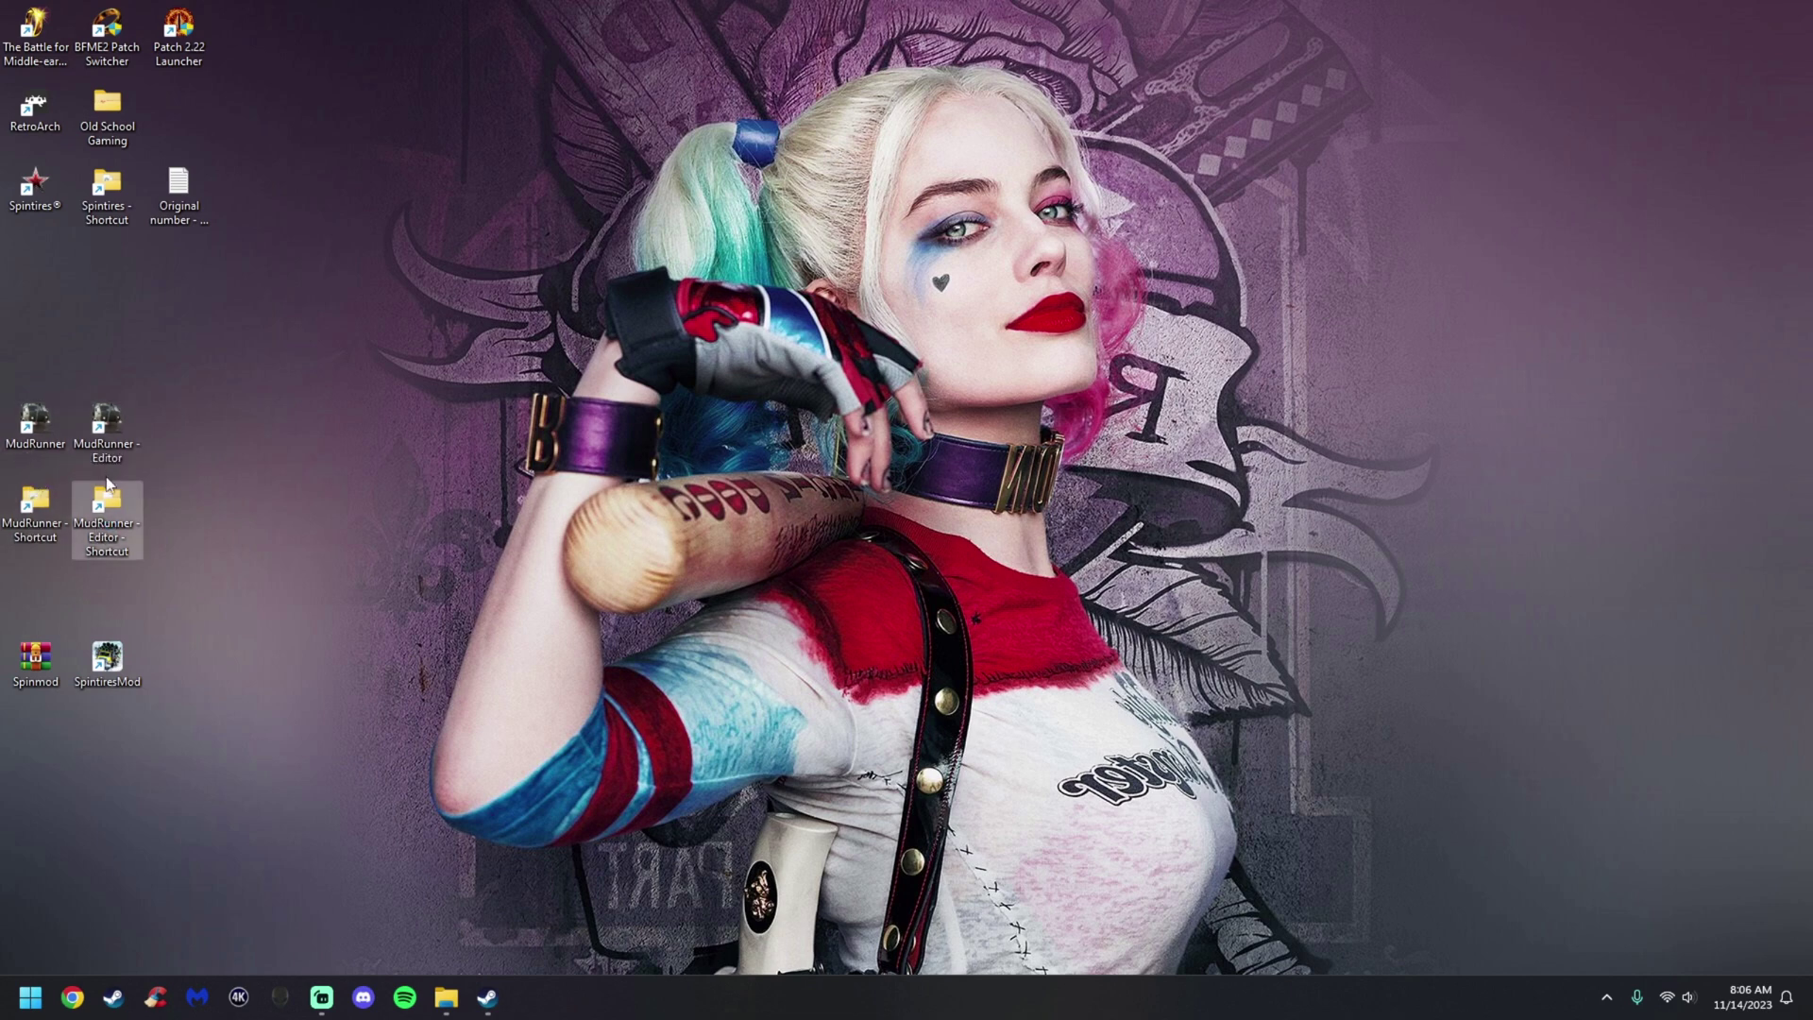
{"action": "left_click", "coordinate": [446, 997]}
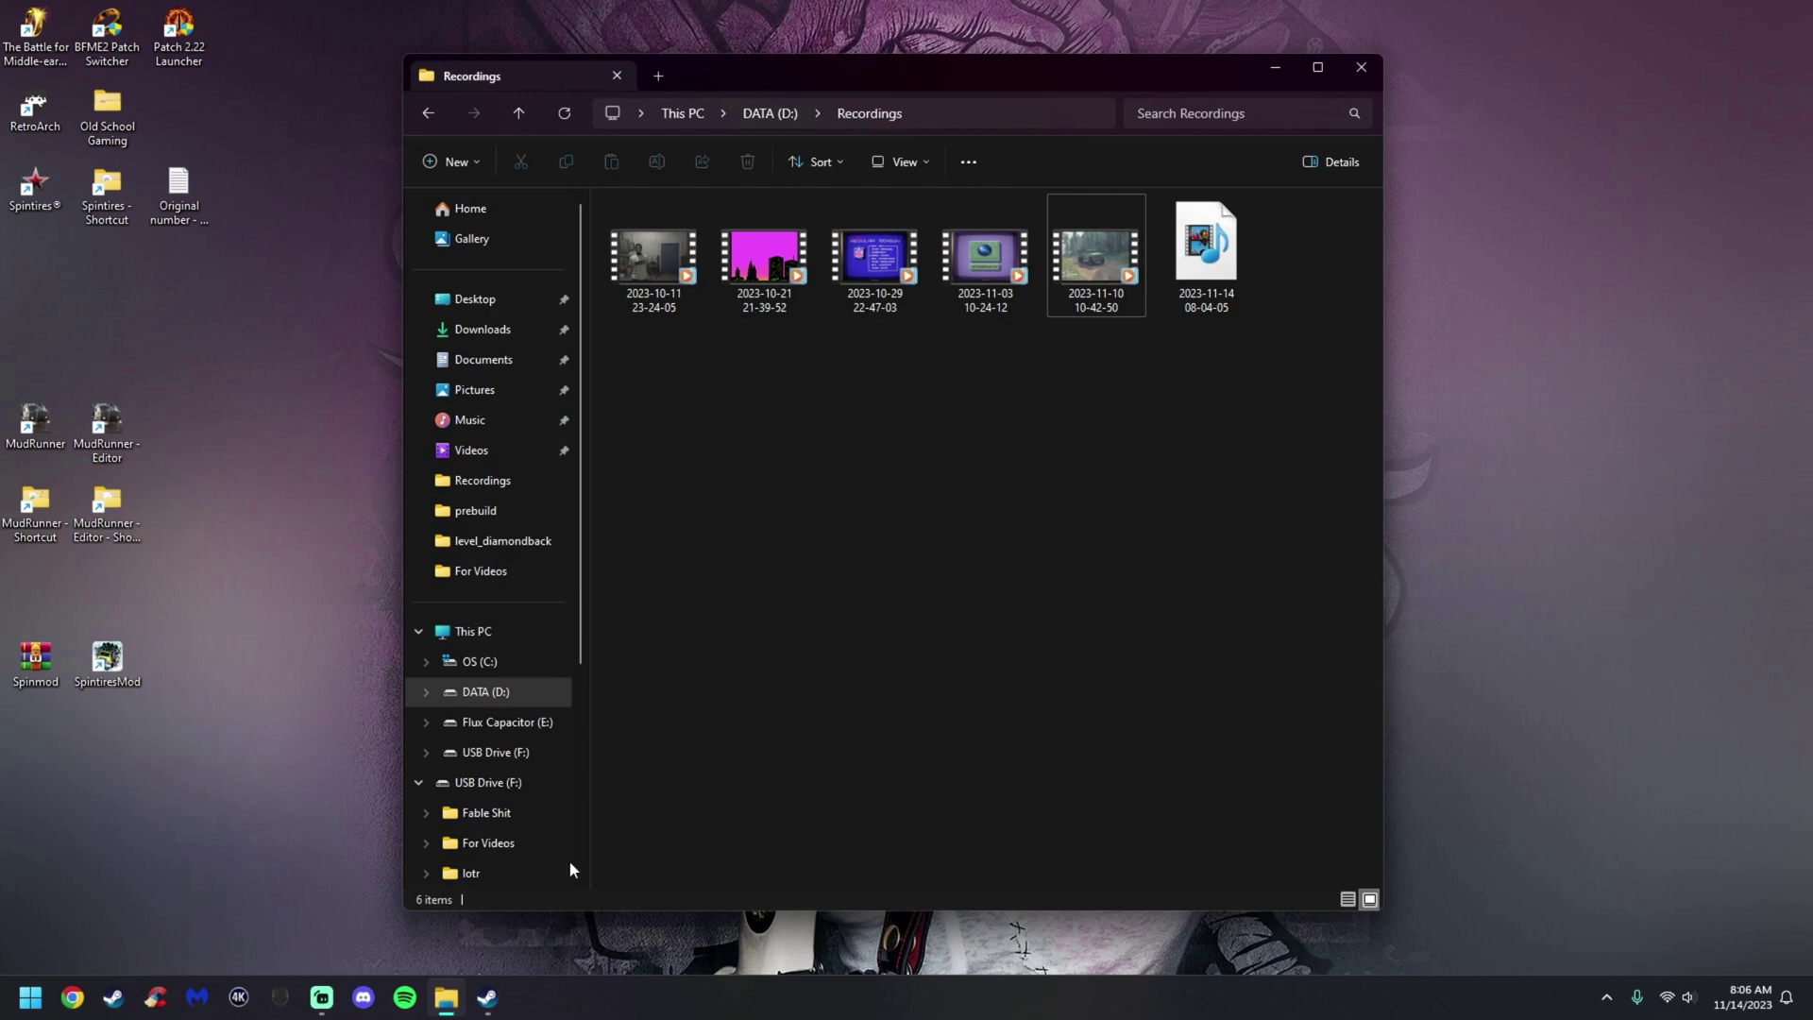
{"action": "left_click", "coordinate": [487, 997]}
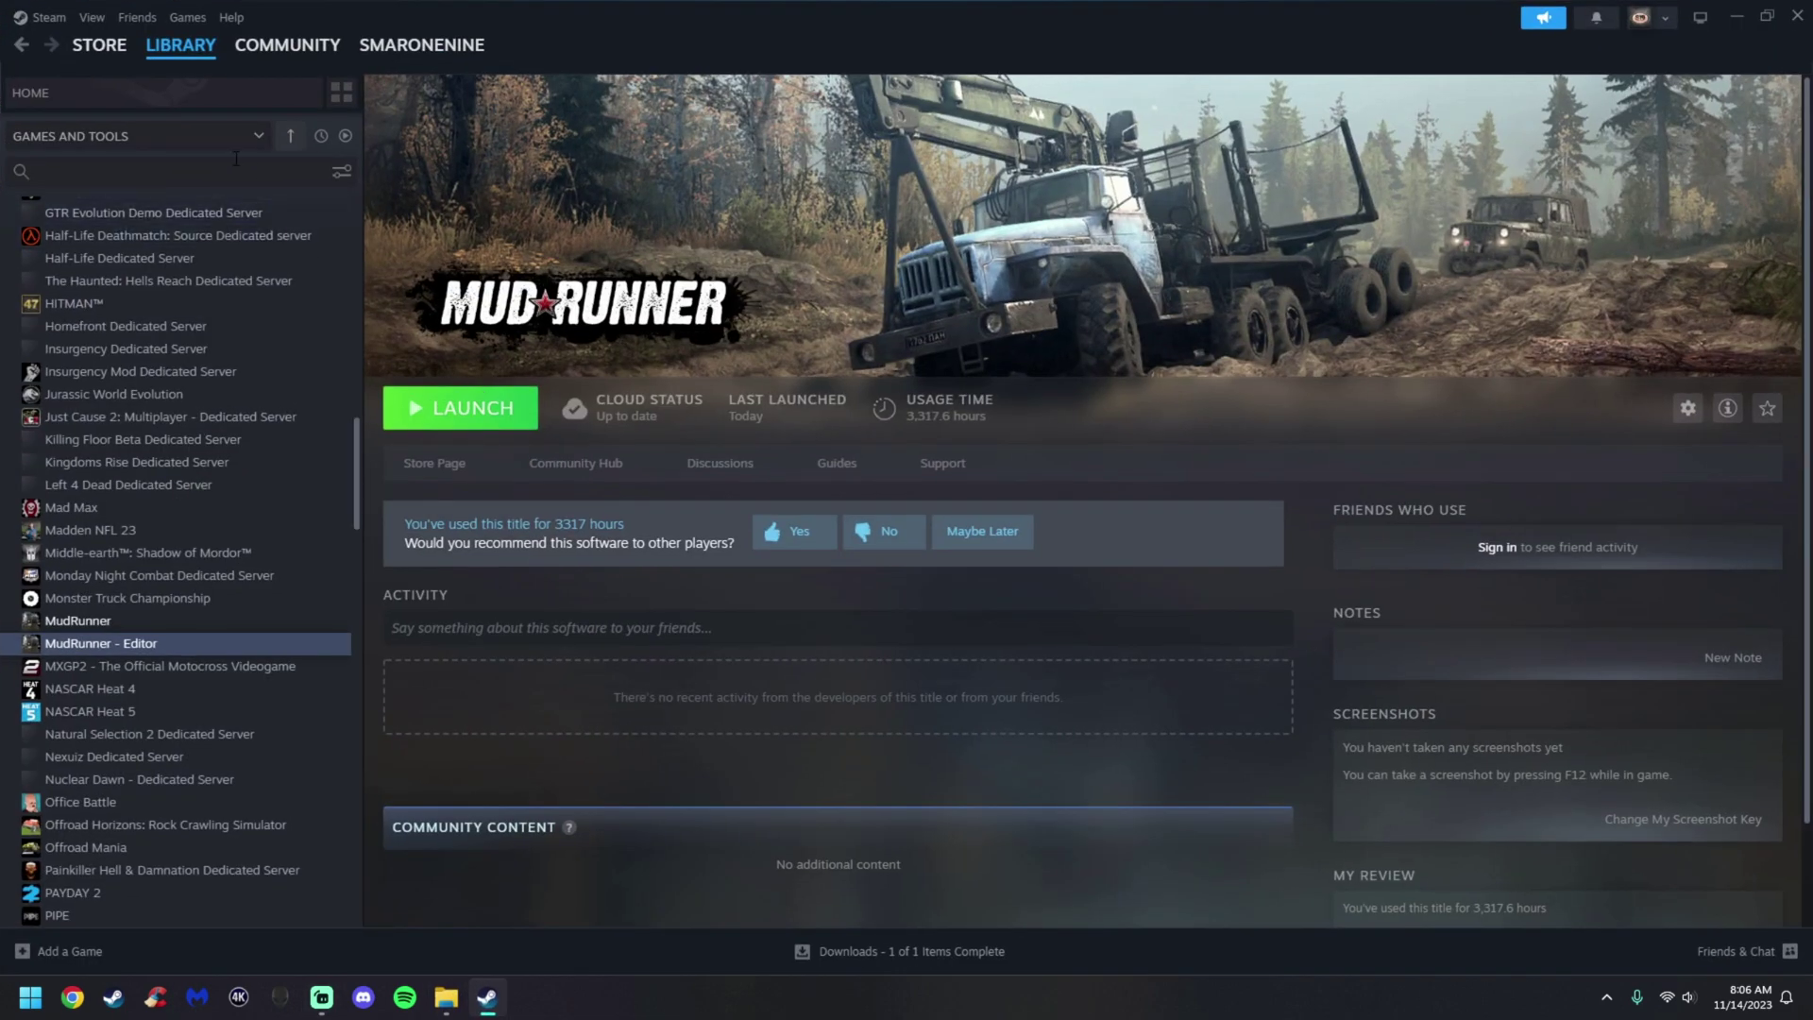
Open MudRunner's install folder via Manage > Browse local files, then minimize Steam
{"action": "mouse_move", "coordinate": [192, 56]}
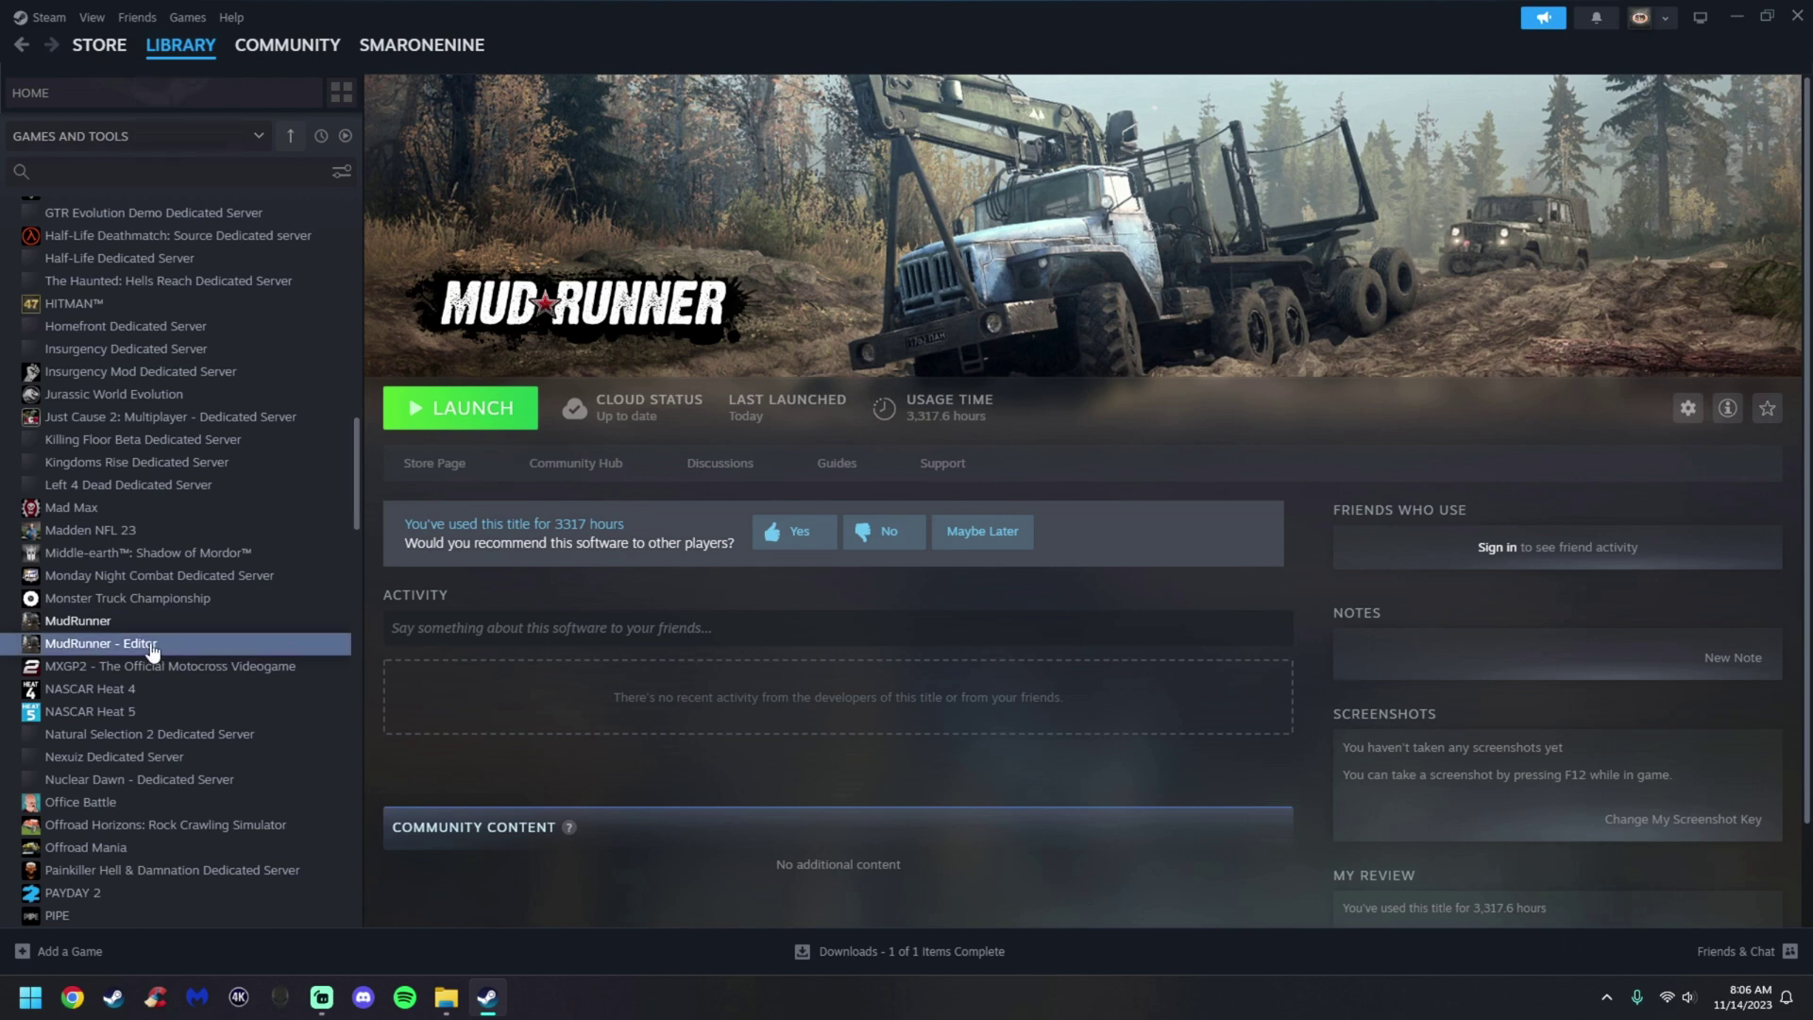
{"action": "left_click", "coordinate": [124, 622]}
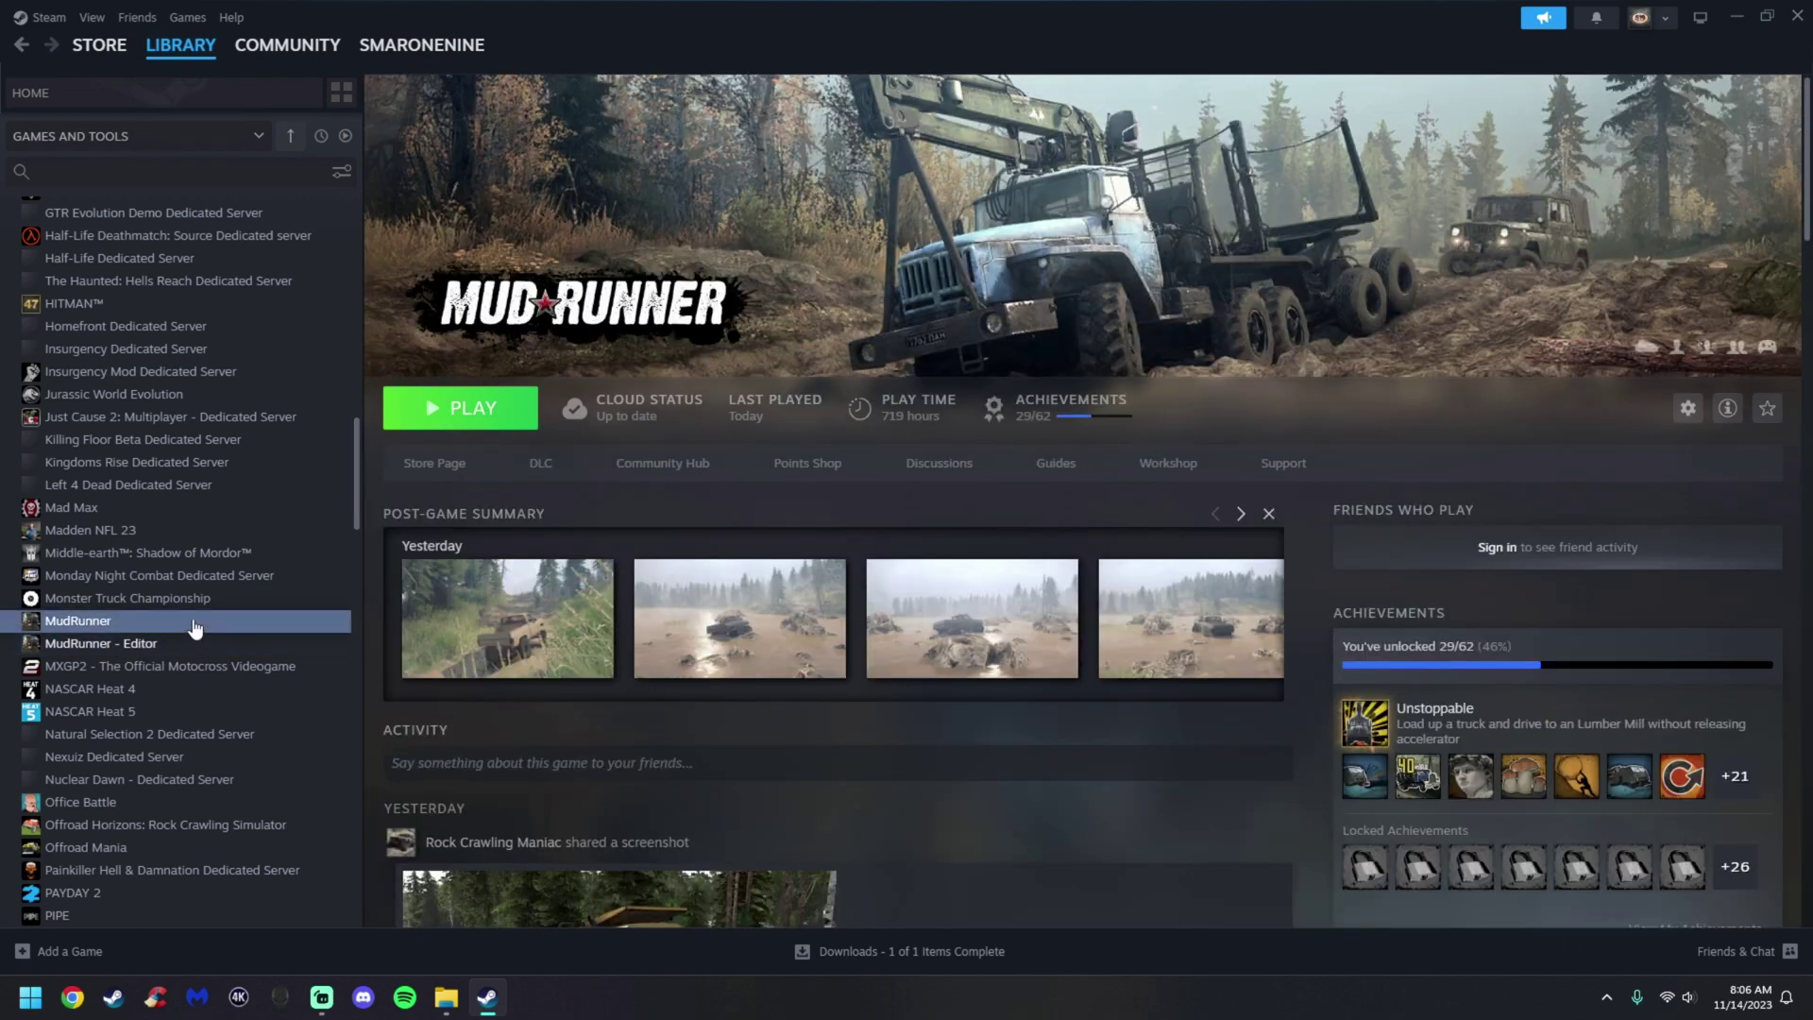
{"action": "right_click", "coordinate": [195, 628]}
{"action": "mouse_move", "coordinate": [265, 733]}
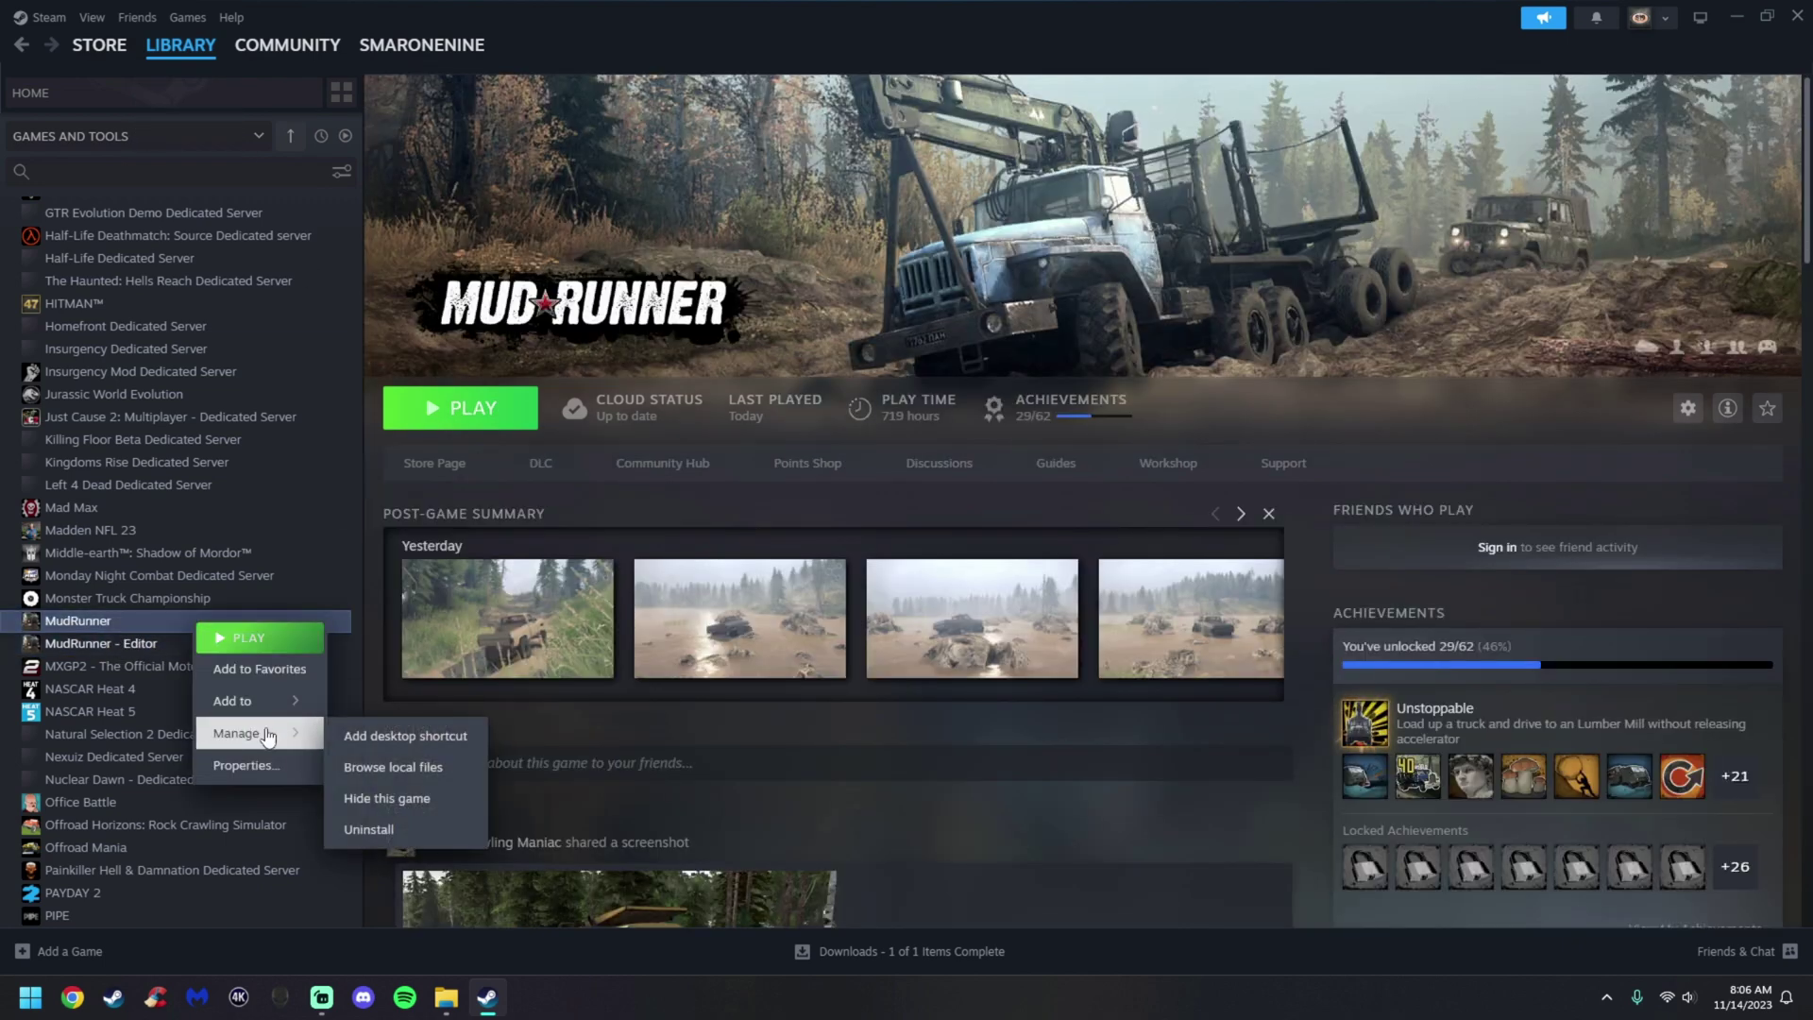
{"action": "left_click", "coordinate": [436, 769]}
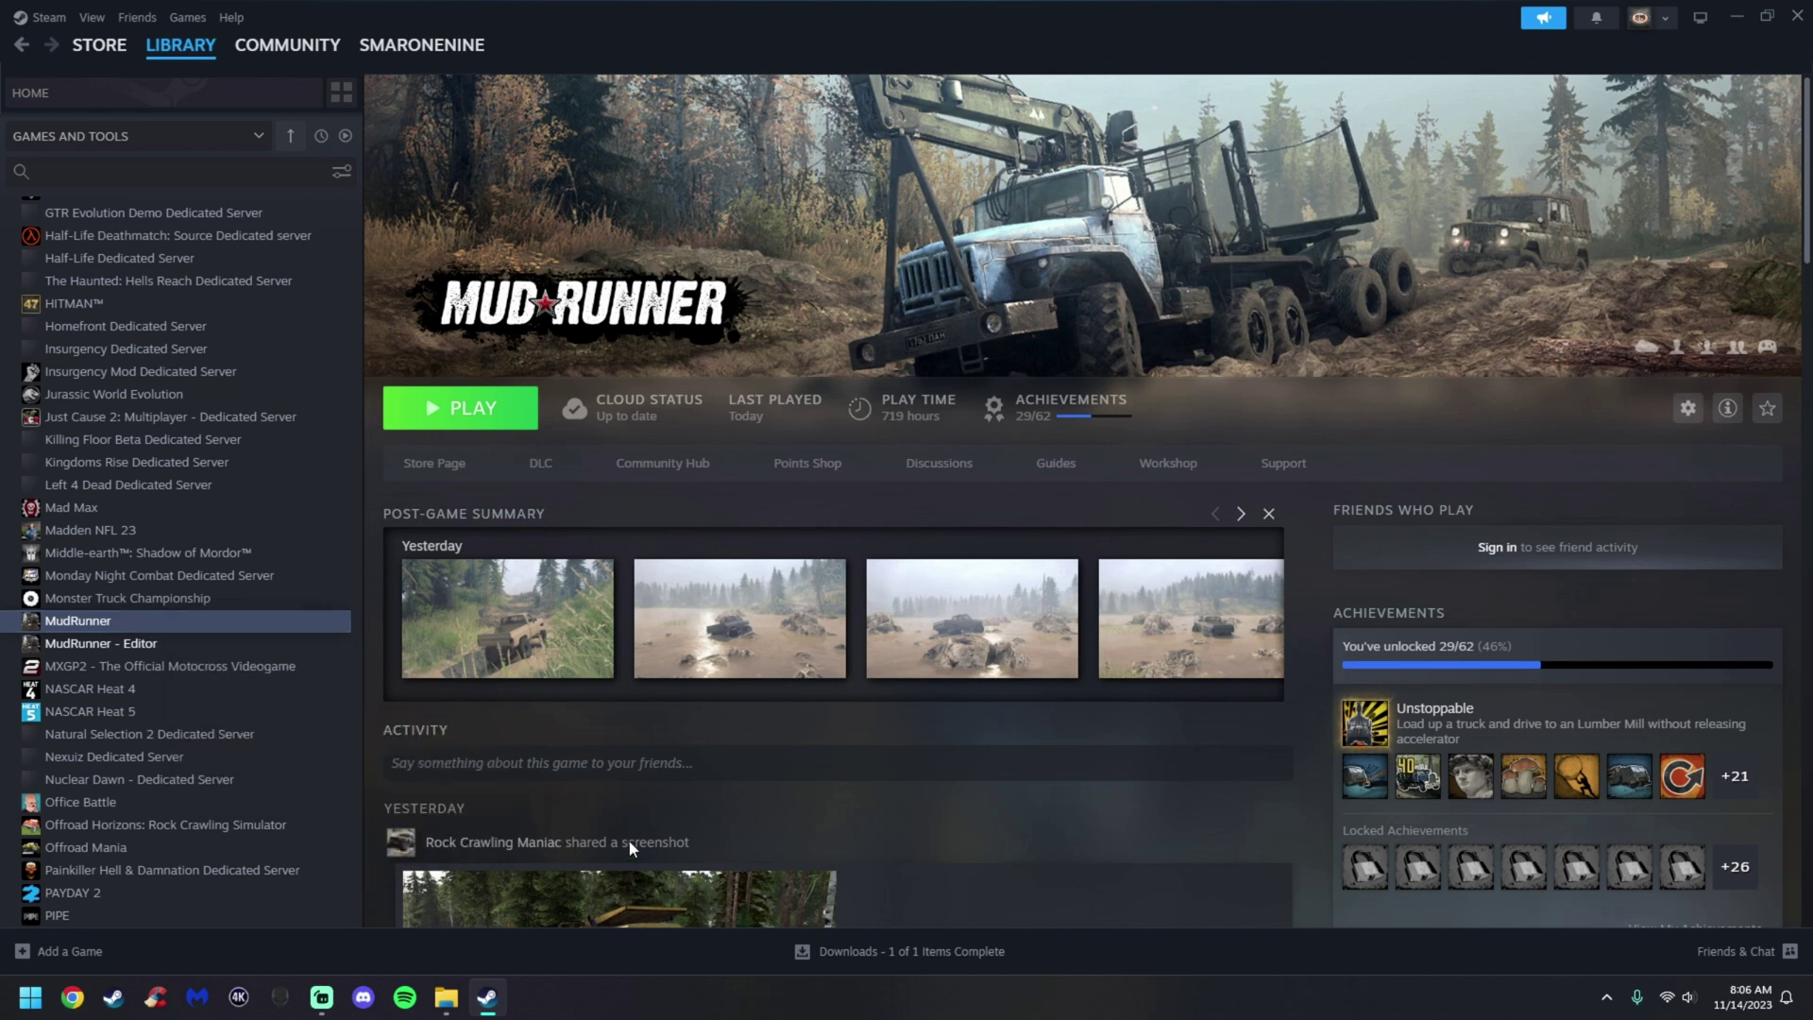
{"action": "left_click", "coordinate": [1735, 16]}
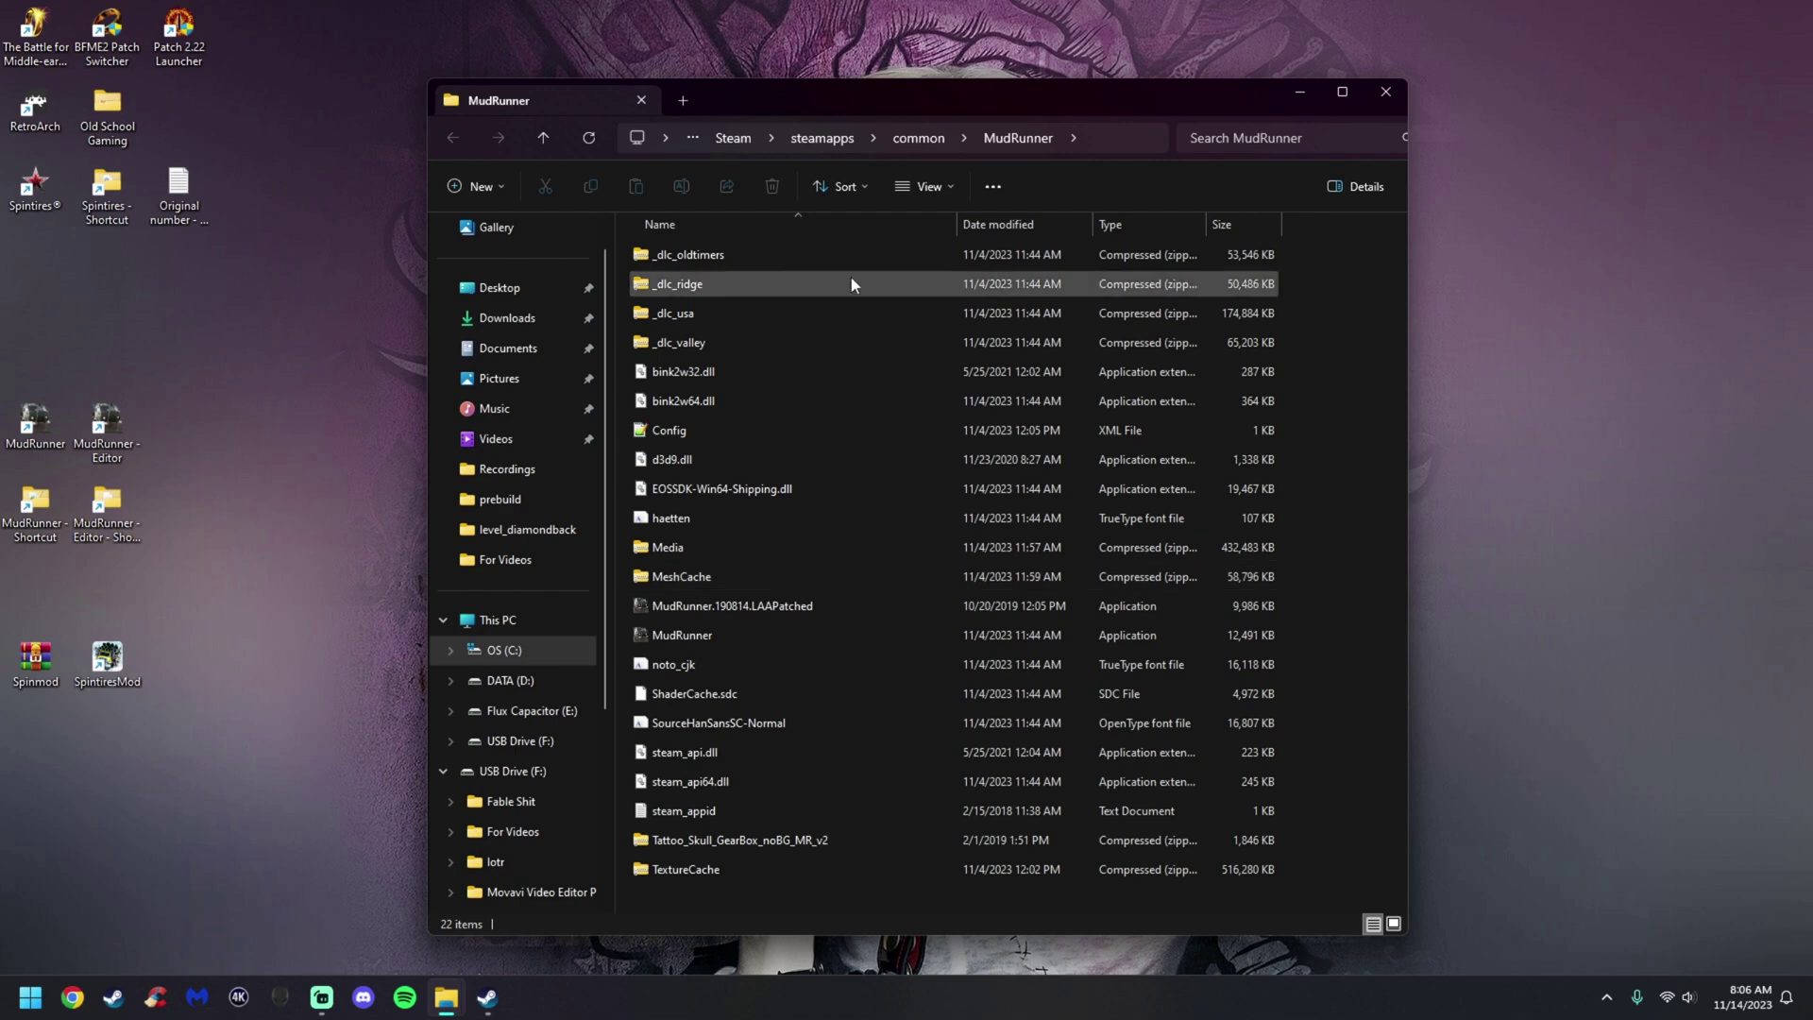
Go up to steamapps\common and check the options for the MudRunner and MudRunner - Editor folders
{"action": "left_click_drag", "start_coordinate": [886, 102], "coordinate": [999, 110]}
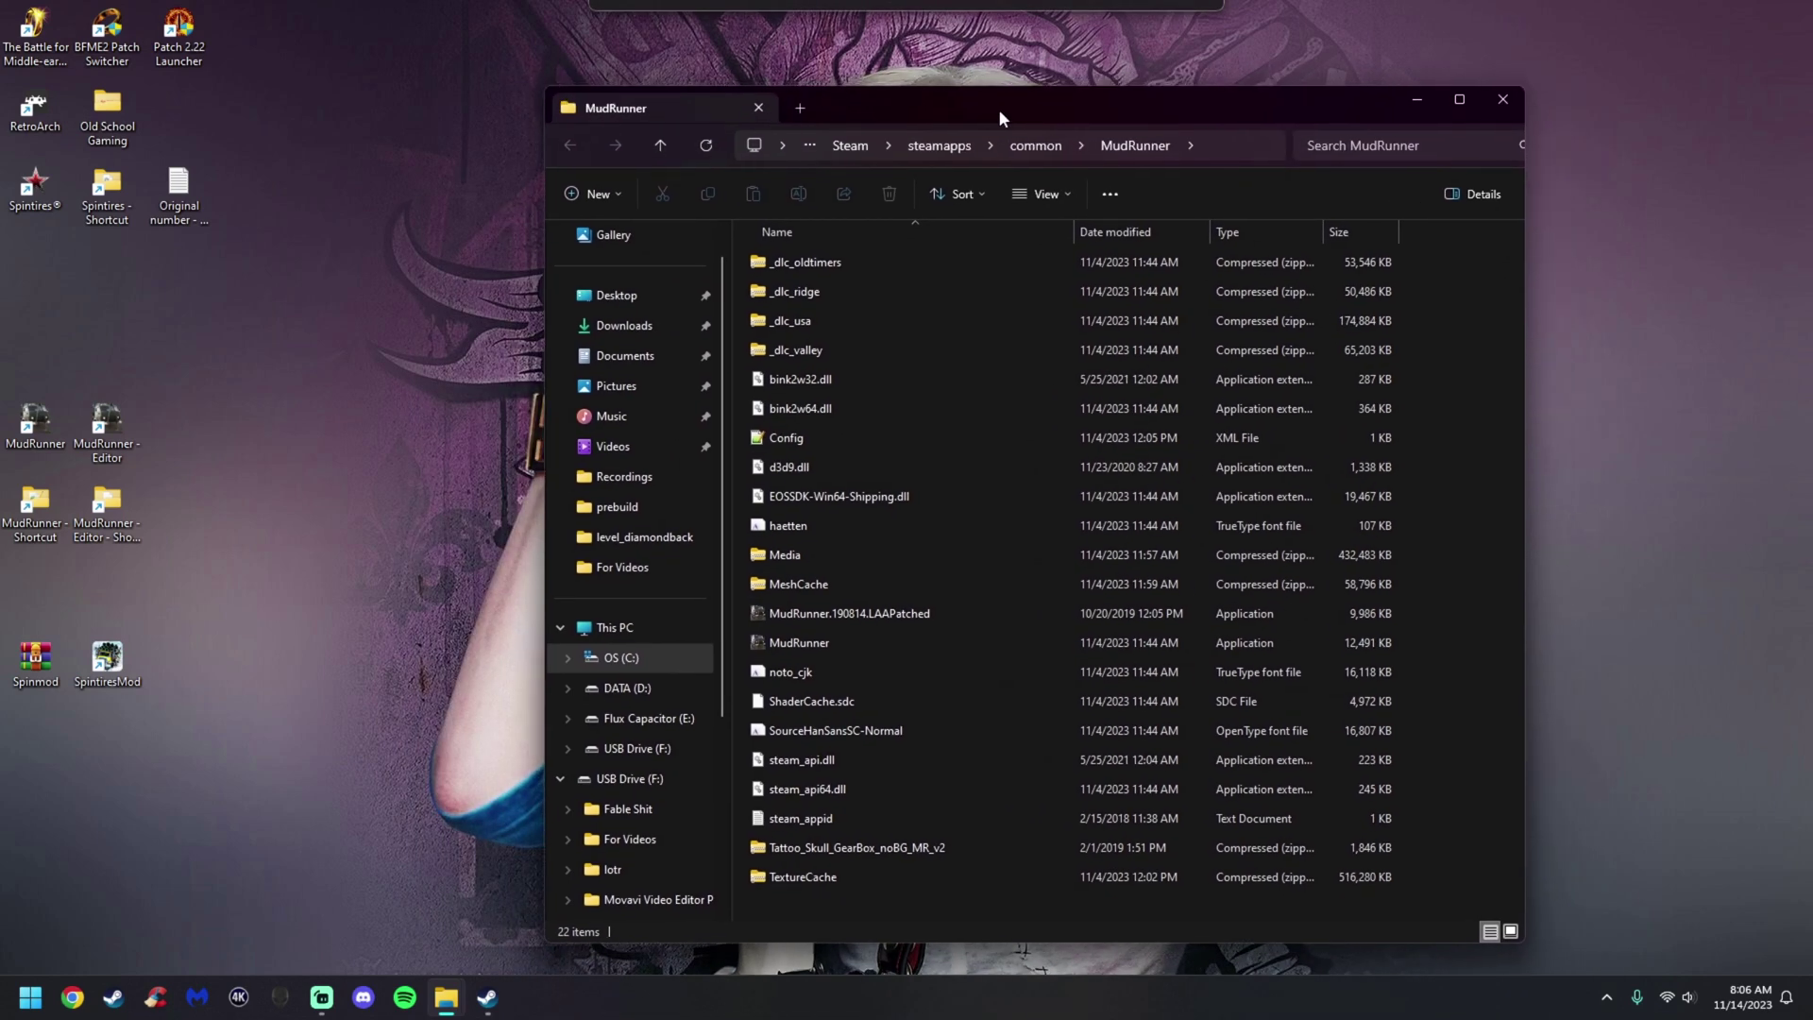
{"action": "left_click", "coordinate": [663, 148]}
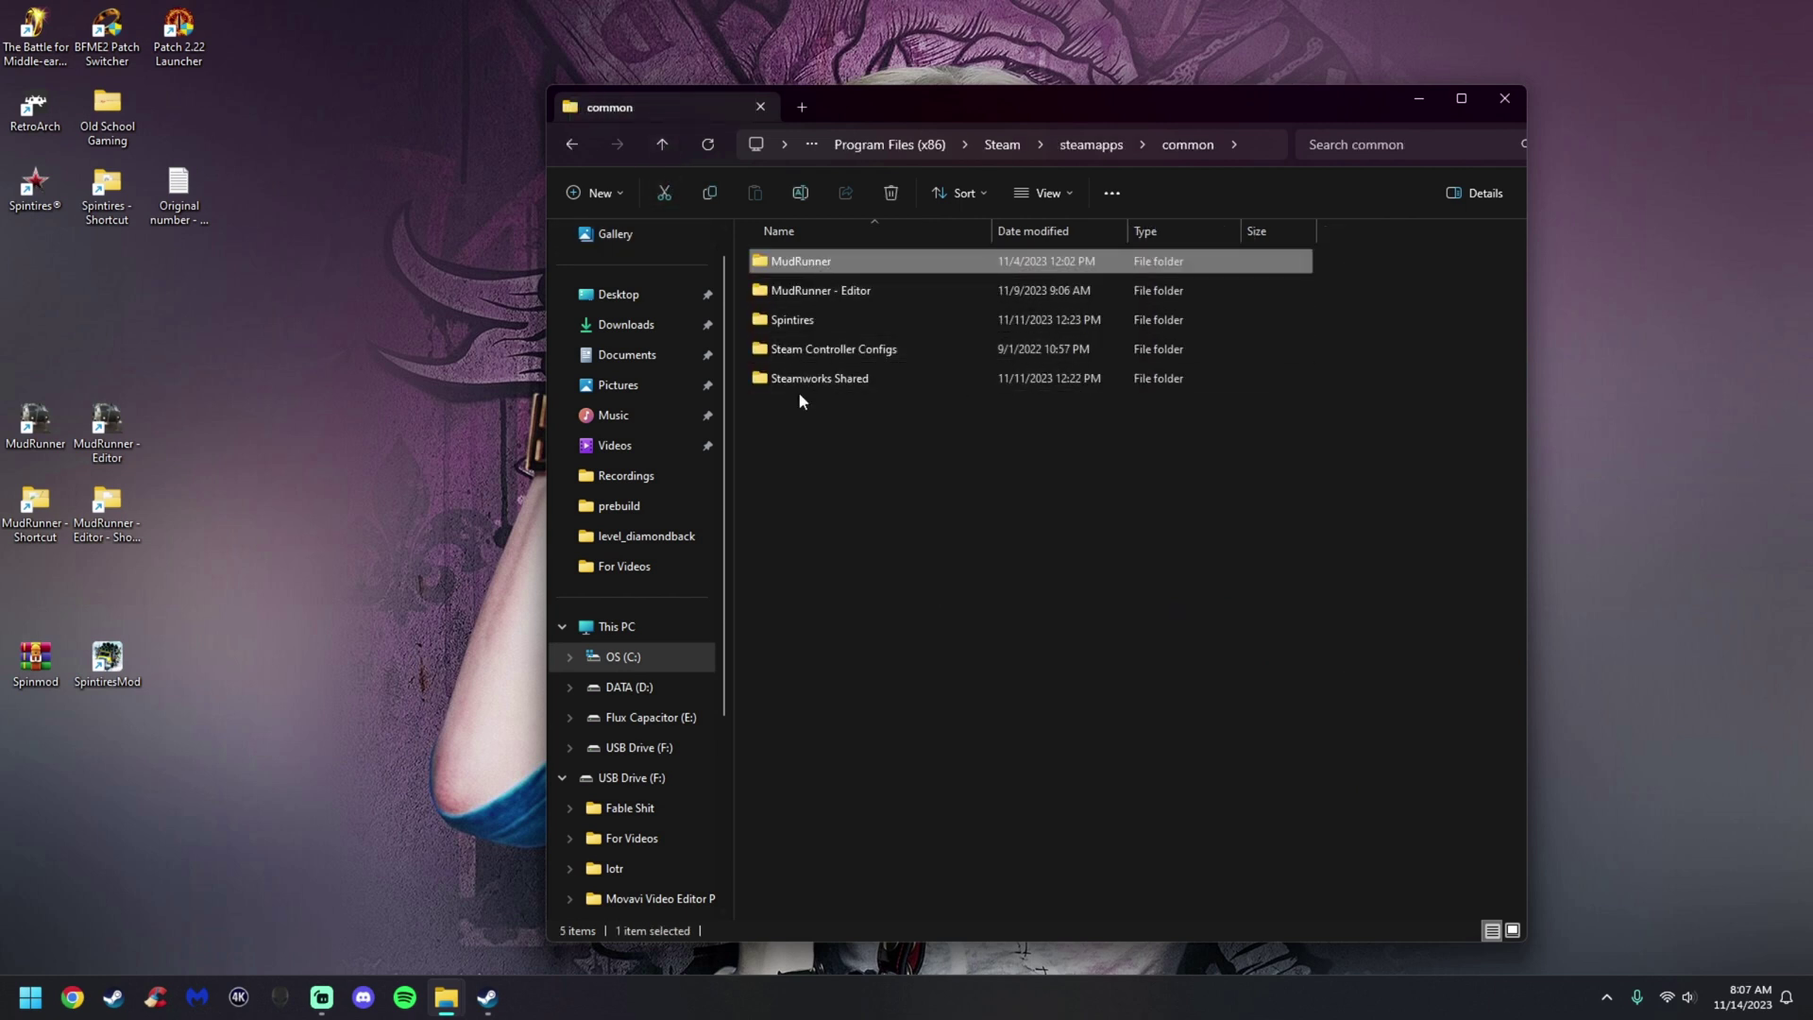
{"action": "right_click", "coordinate": [872, 273]}
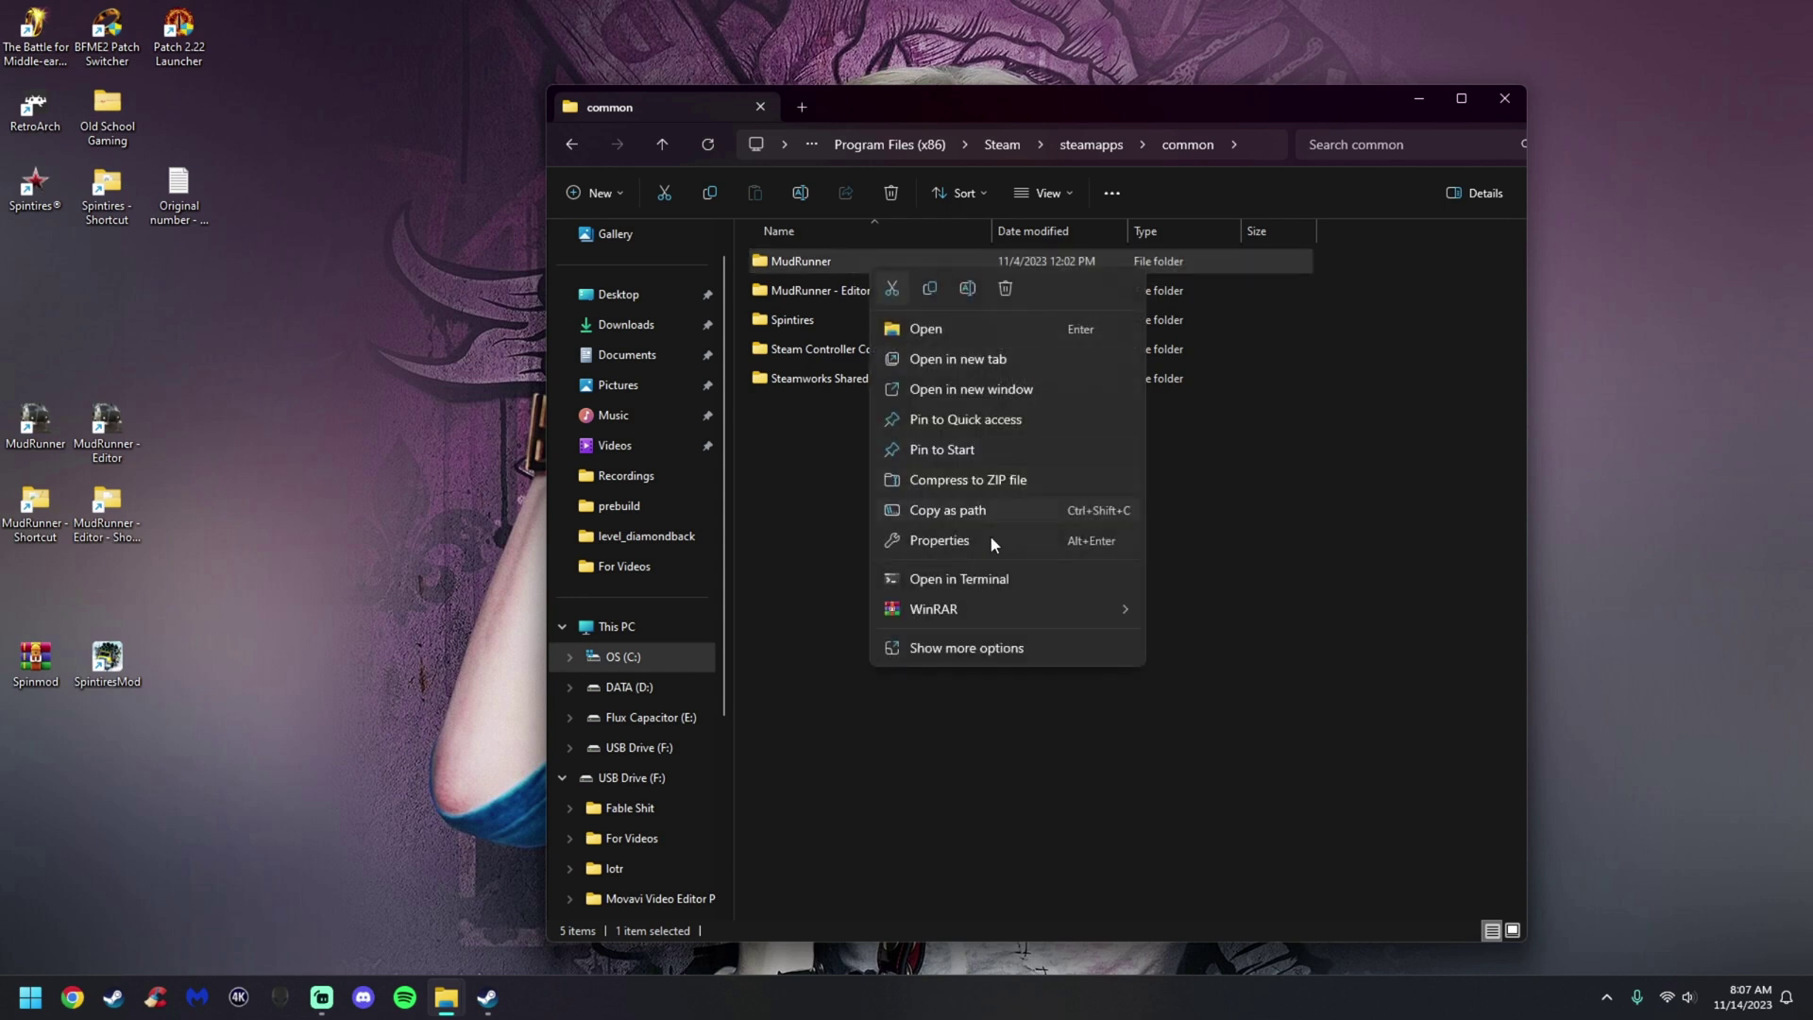
{"action": "left_click", "coordinate": [977, 654]}
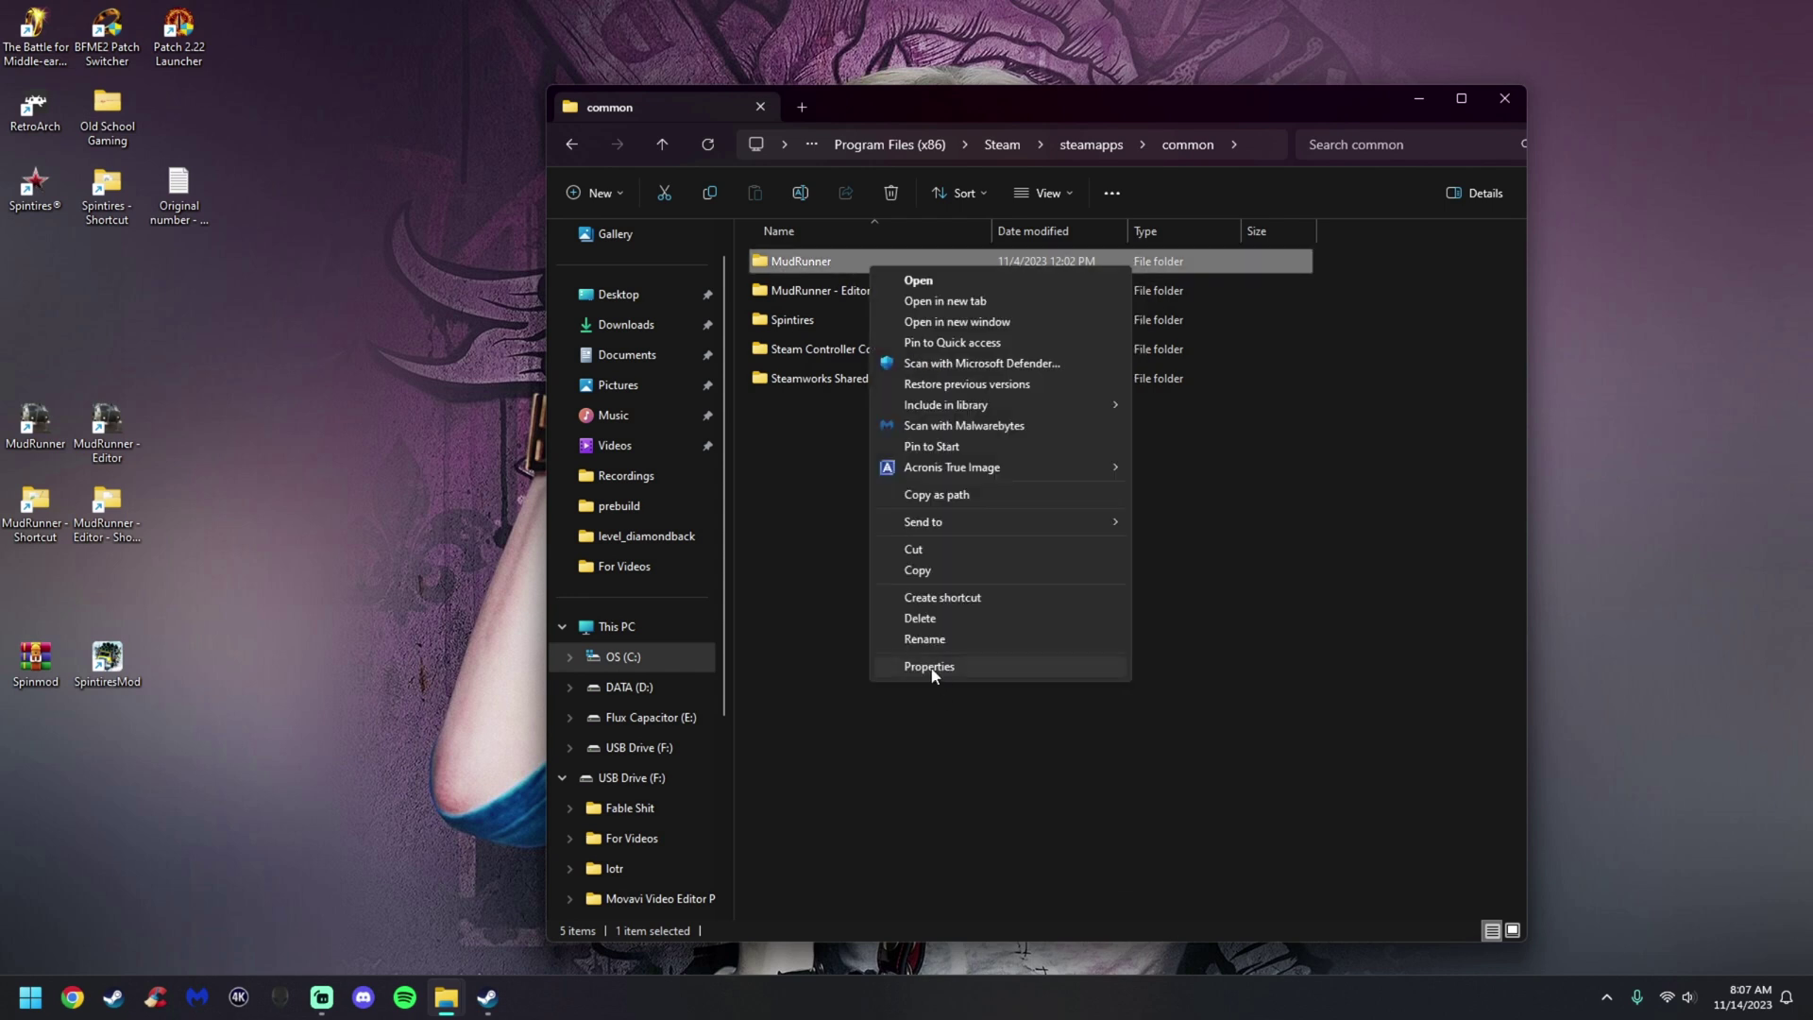
{"action": "left_click", "coordinate": [790, 532]}
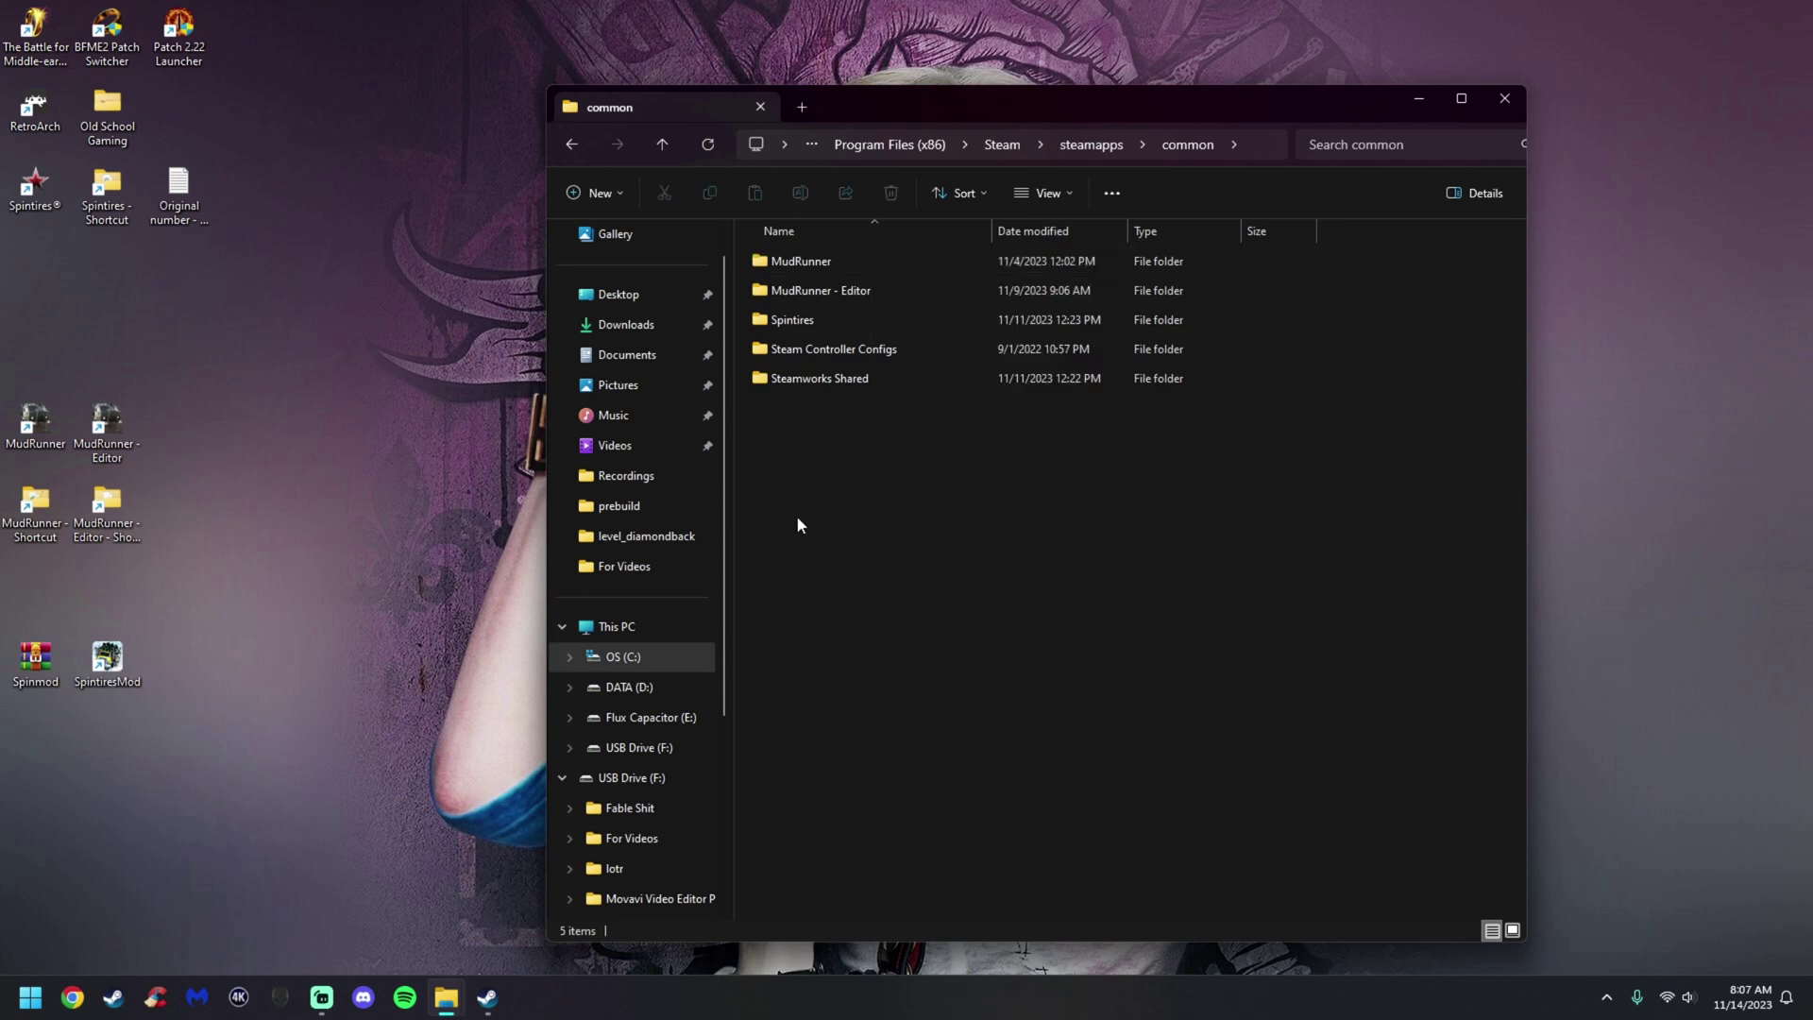
{"action": "left_click", "coordinate": [845, 294]}
{"action": "right_click", "coordinate": [844, 295]}
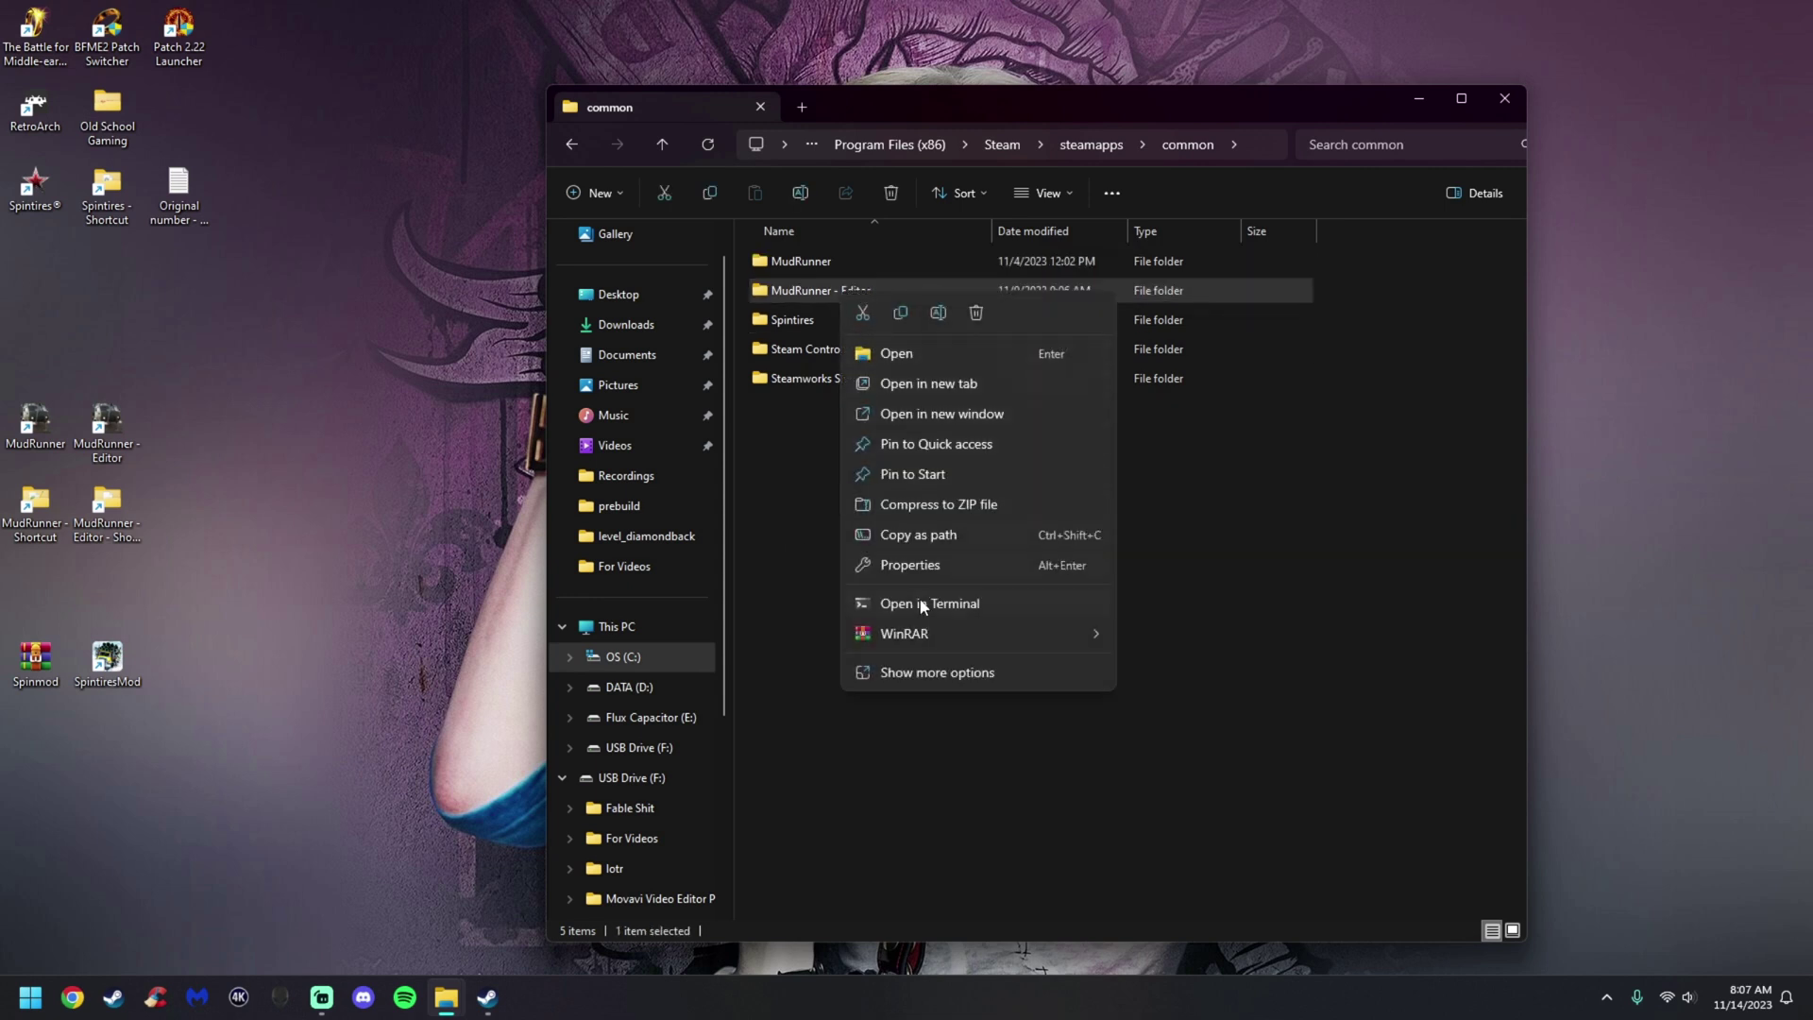
{"action": "left_click", "coordinate": [914, 673]}
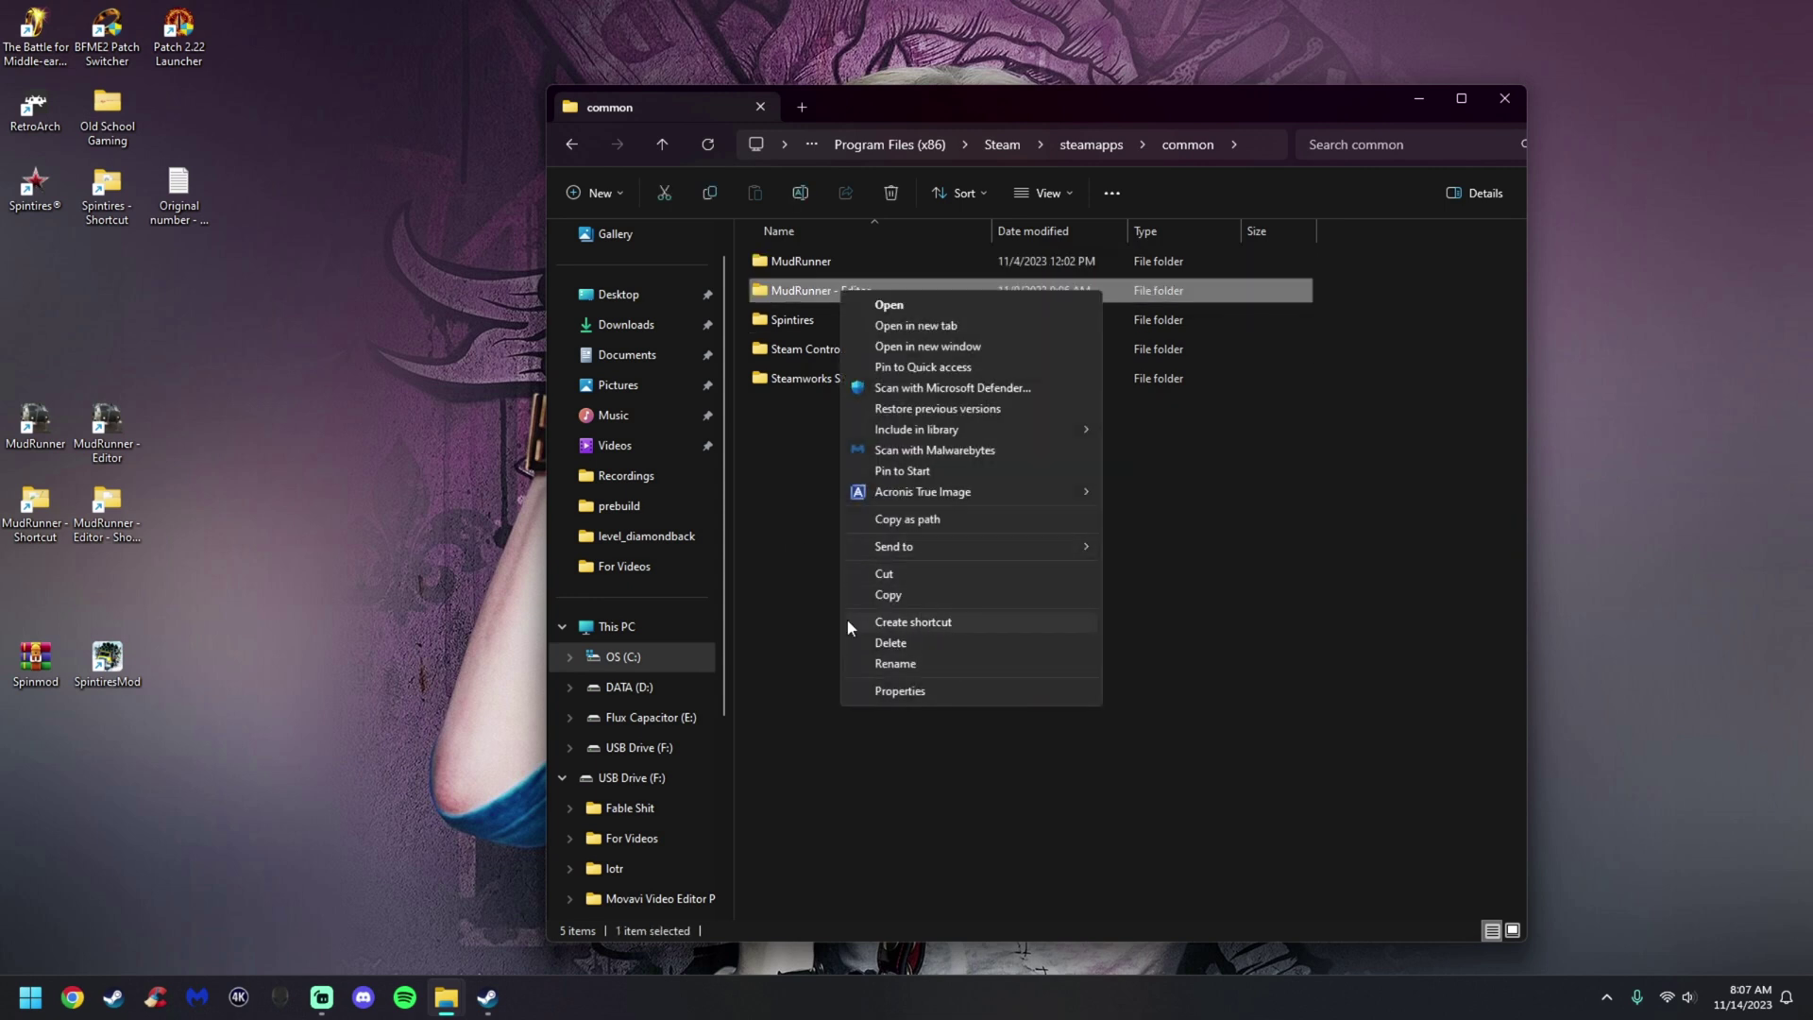
{"action": "left_click", "coordinate": [811, 514]}
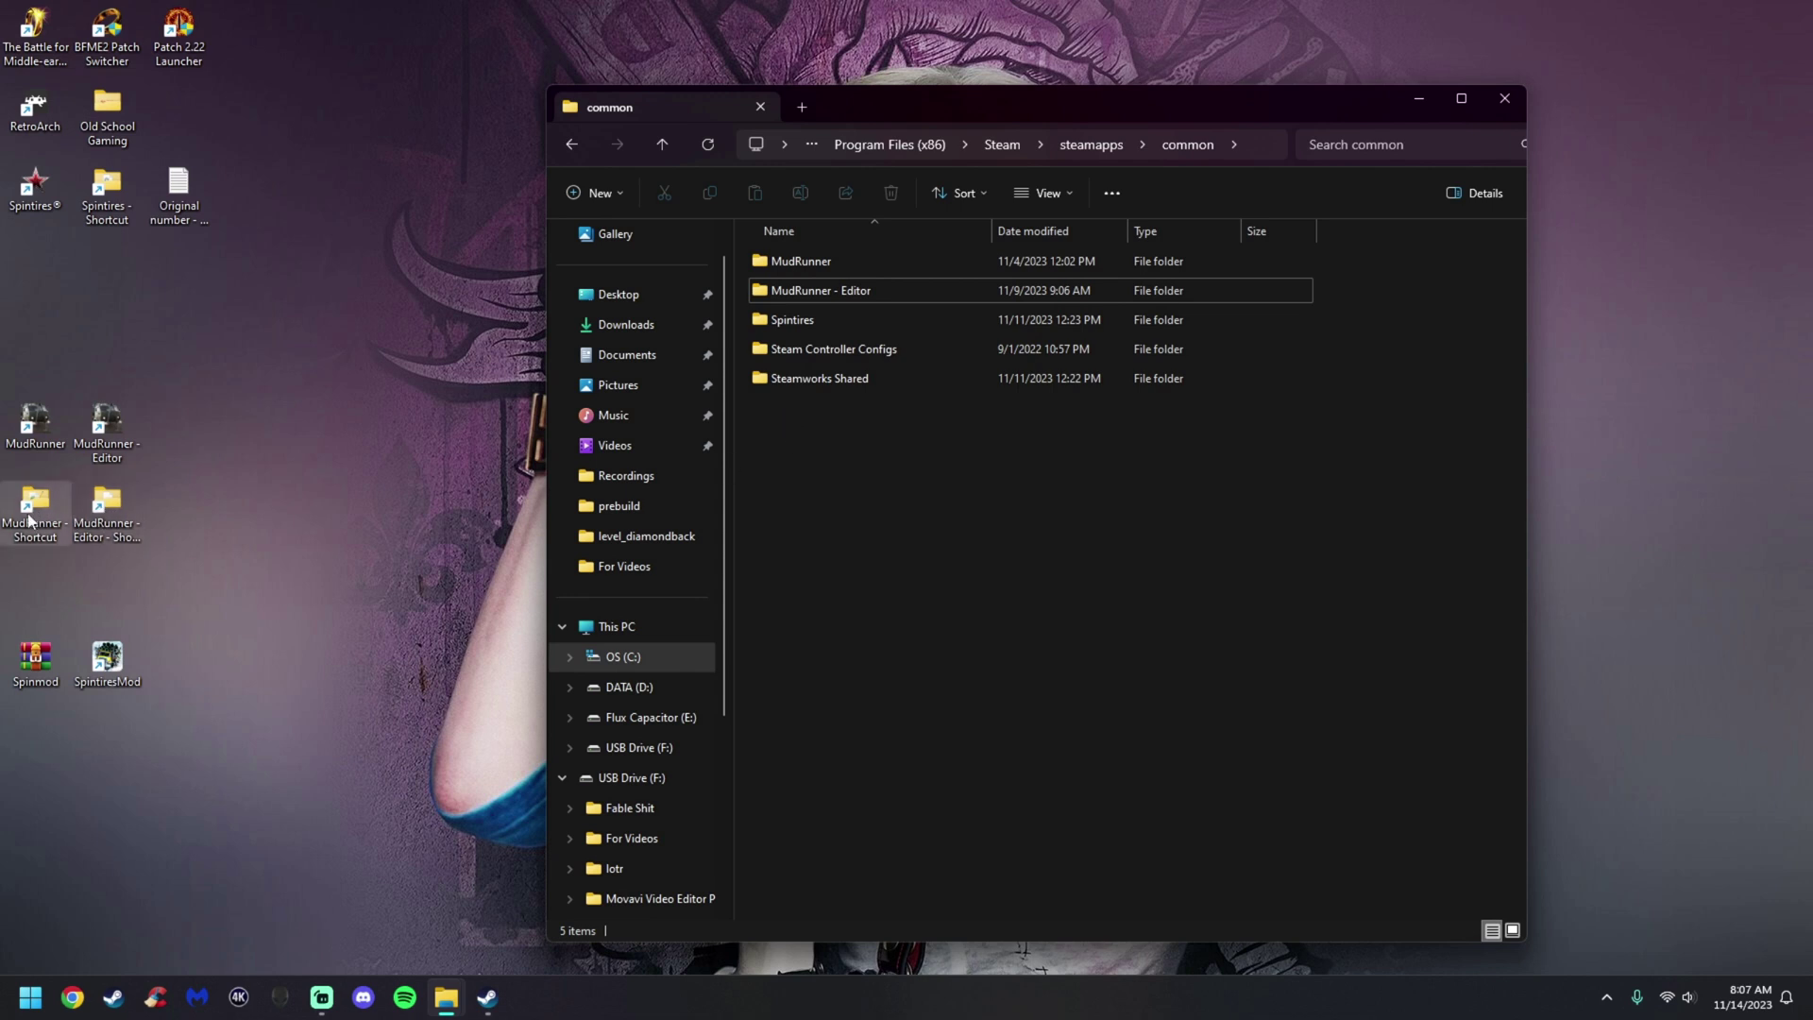
Alt-drag both MudRunner folders onto the desktop as shortcuts, then close the common window
{"action": "left_click_drag", "start_coordinate": [1320, 269], "coordinate": [1238, 285]}
{"action": "left_click_drag", "start_coordinate": [1238, 285], "coordinate": [951, 302]}
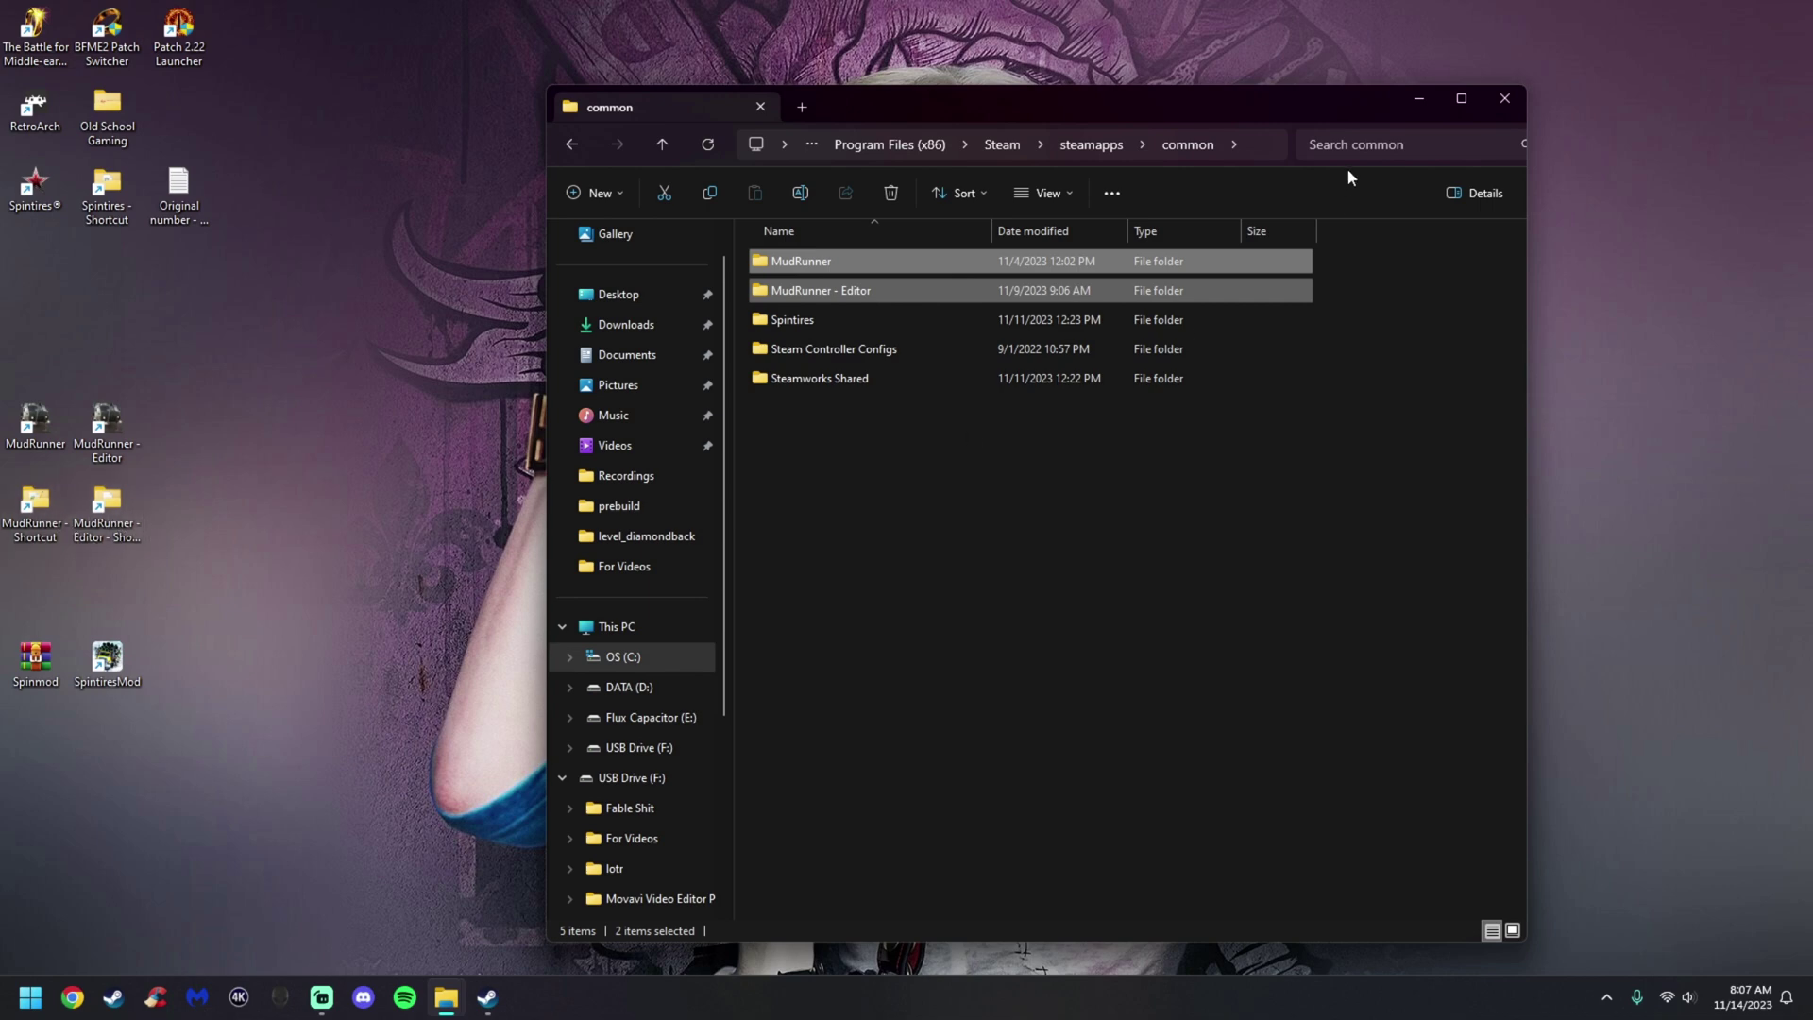
{"action": "left_click", "coordinate": [1505, 100]}
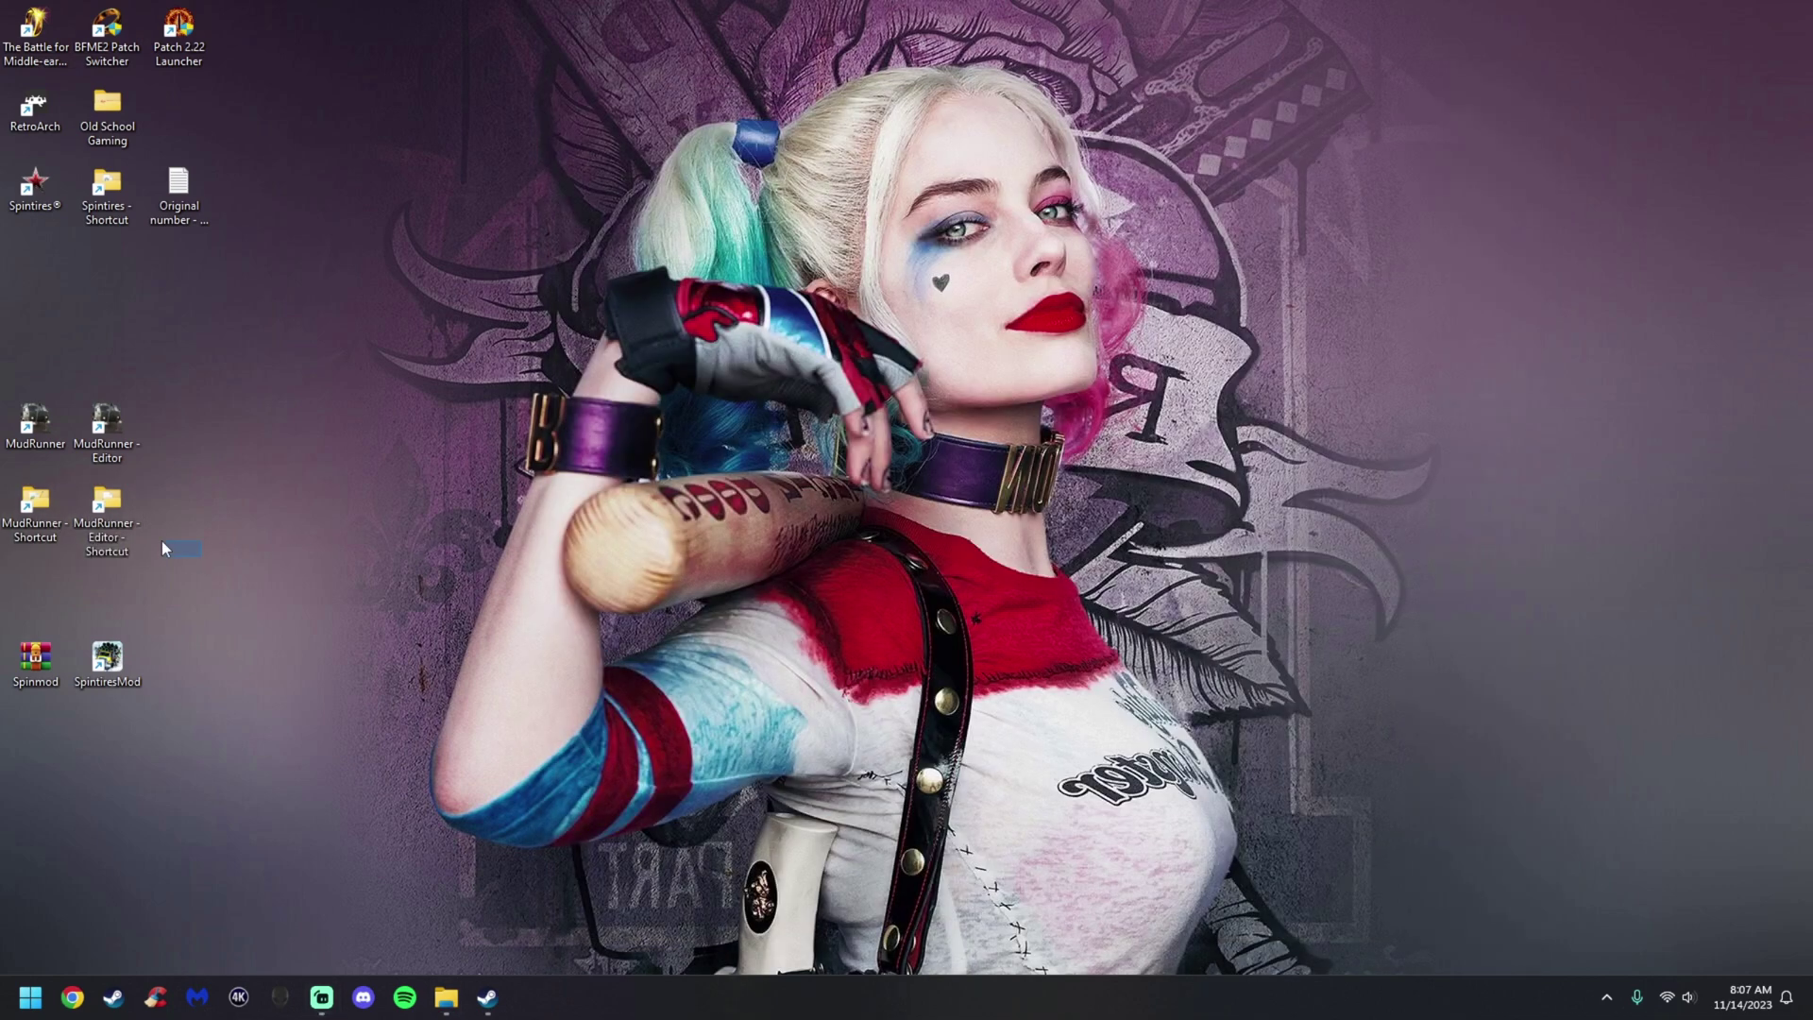
Rearrange the desktop icons, placing SpintiresMod and the Spinmod archive beside the MudRunner shortcuts
{"action": "left_click_drag", "start_coordinate": [162, 543], "coordinate": [8, 406]}
{"action": "left_click_drag", "start_coordinate": [118, 444], "coordinate": [198, 442]}
{"action": "left_click", "coordinate": [325, 631]}
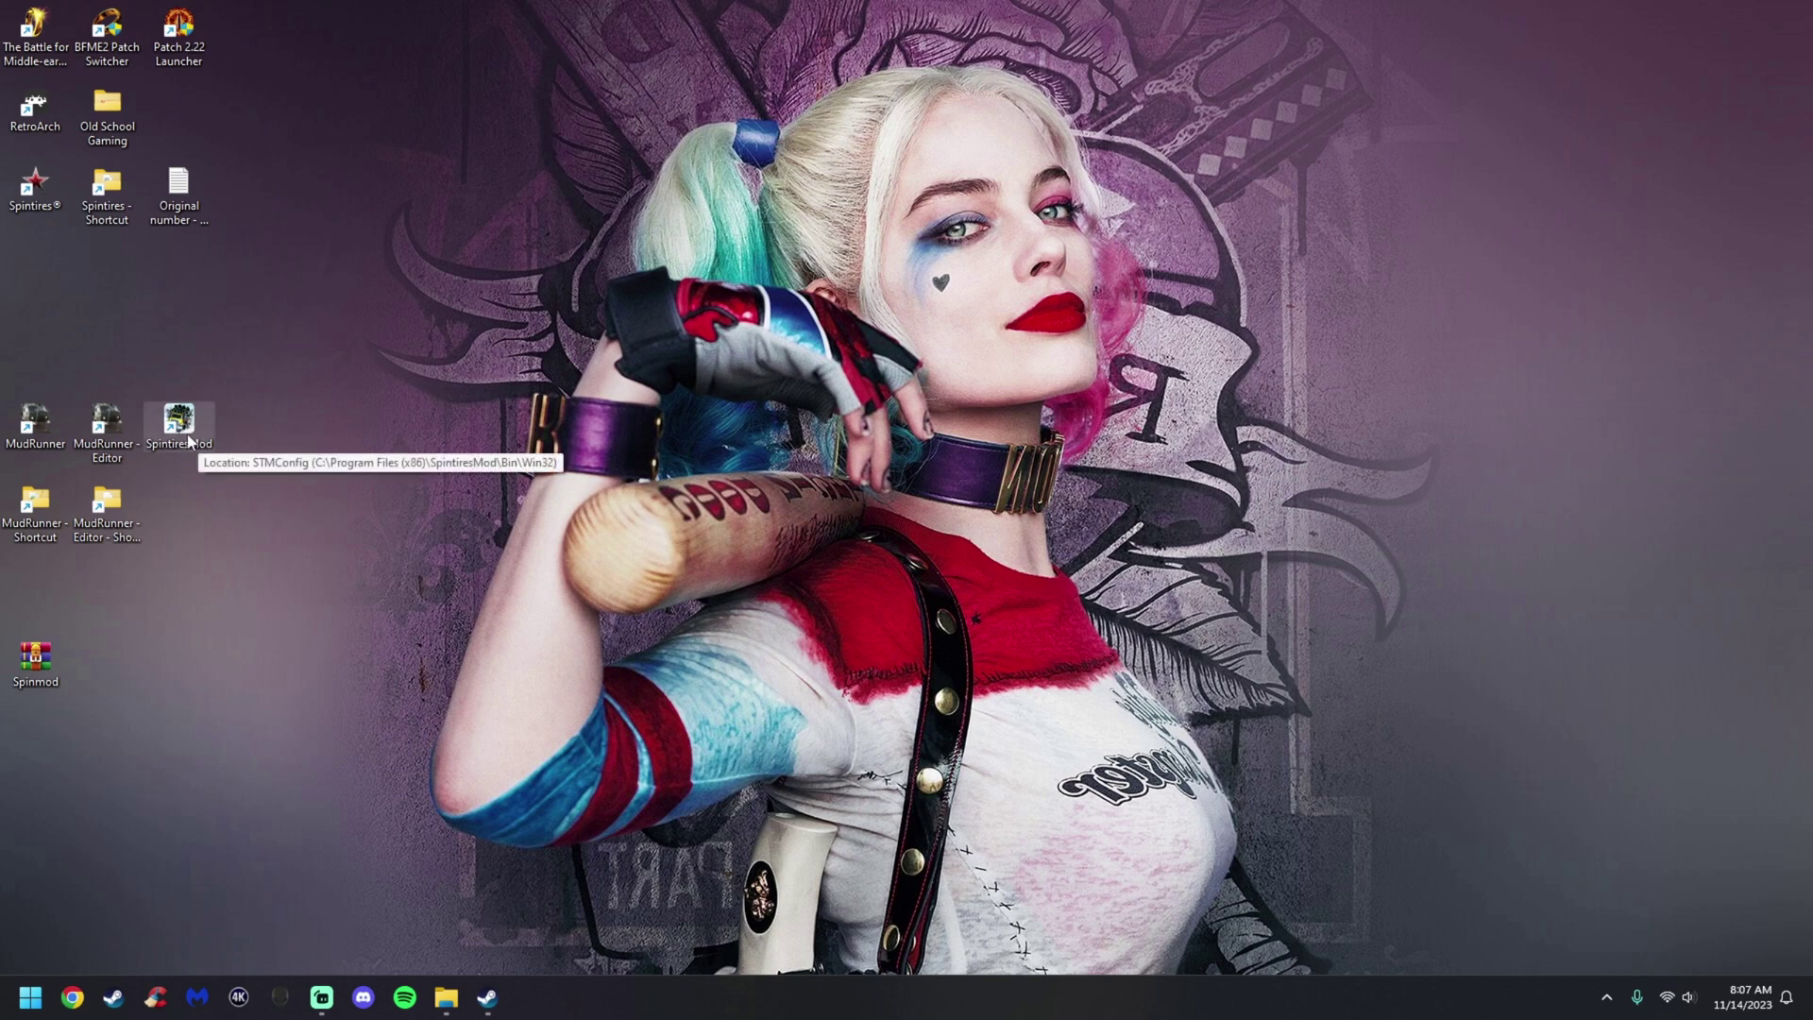
{"action": "left_click", "coordinate": [200, 446]}
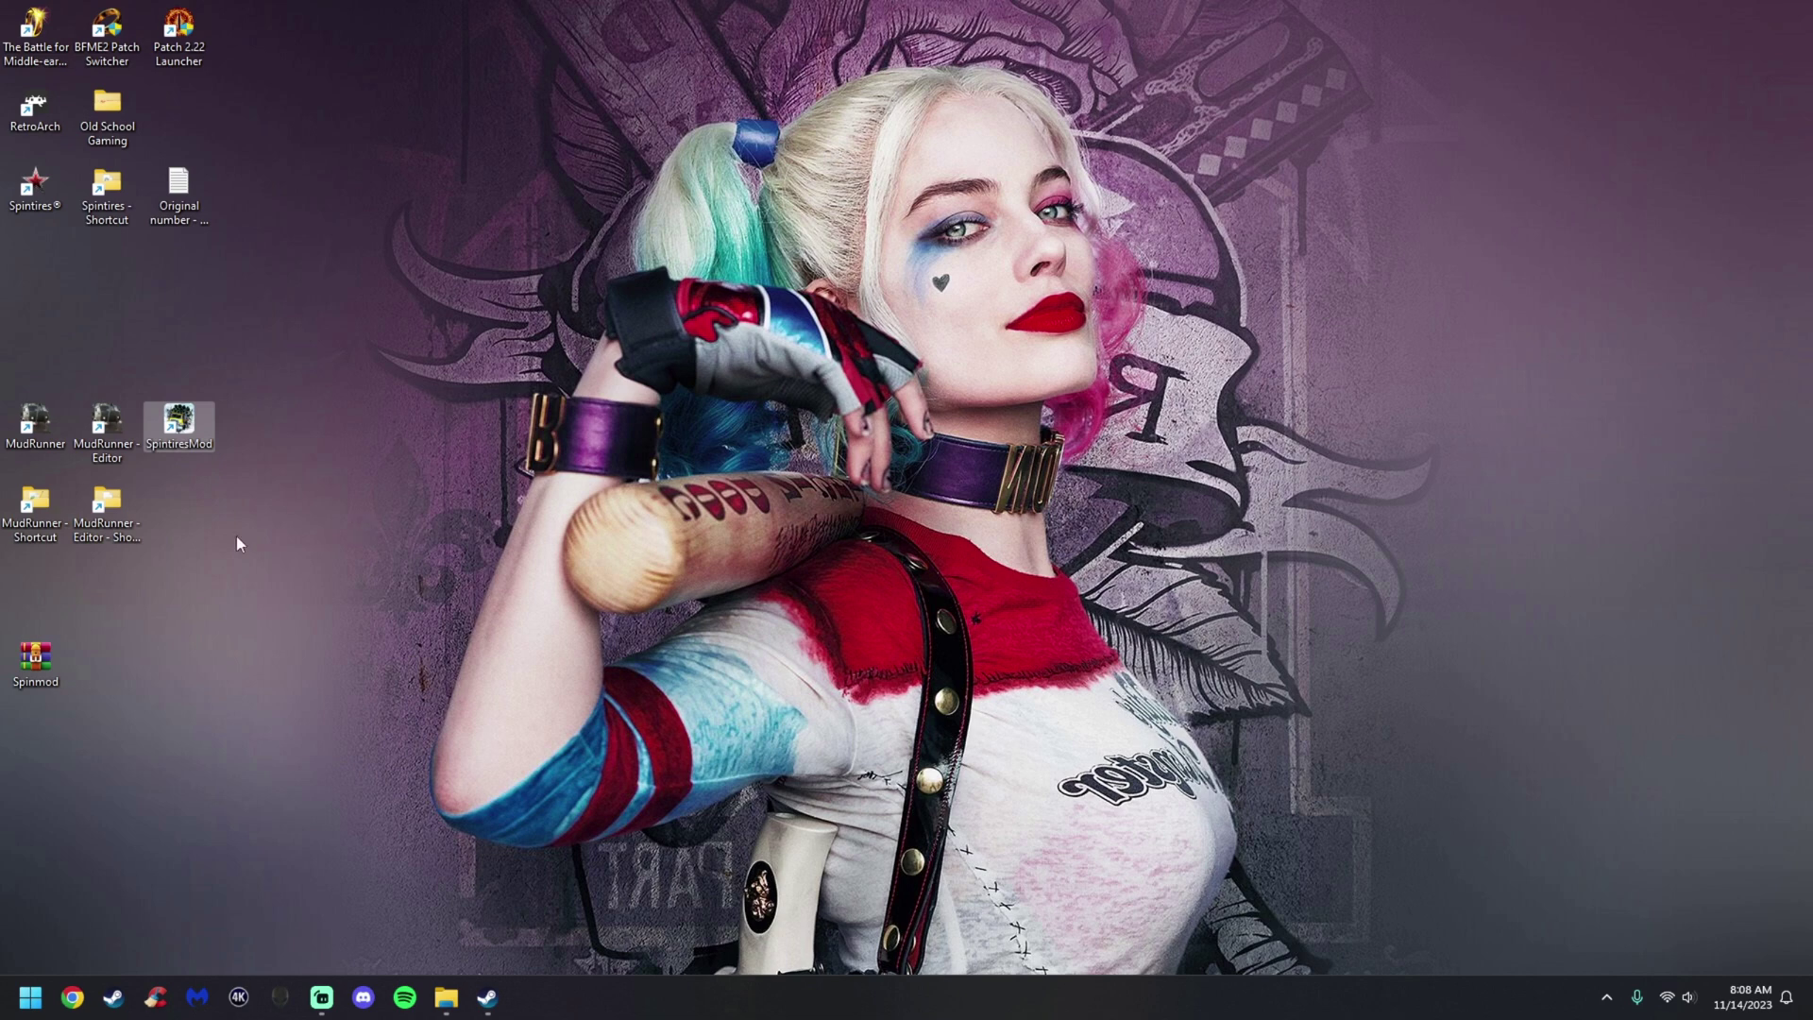
{"action": "left_click_drag", "start_coordinate": [34, 661], "coordinate": [72, 673]}
Extract the Spinmod folder from Spinmod.rar onto the desktop and close WinRAR
{"action": "double_click", "coordinate": [46, 674]}
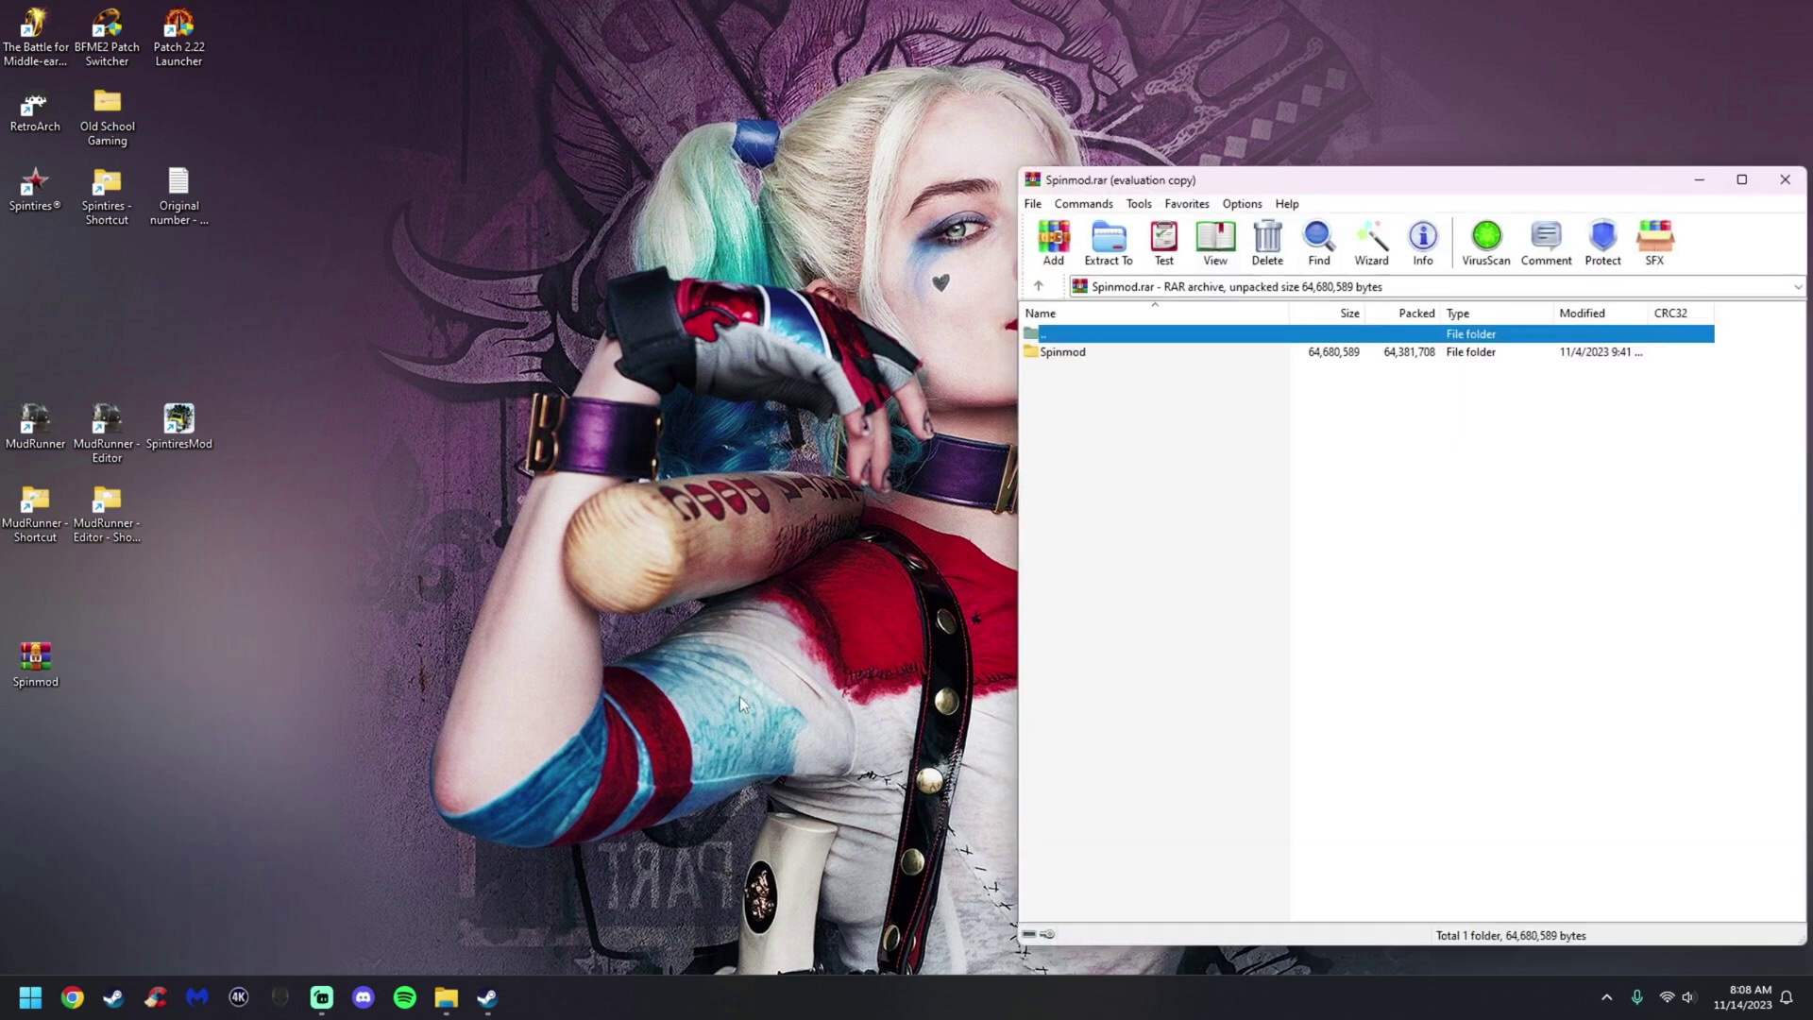
{"action": "left_click", "coordinate": [1509, 570]}
{"action": "left_click", "coordinate": [1096, 354]}
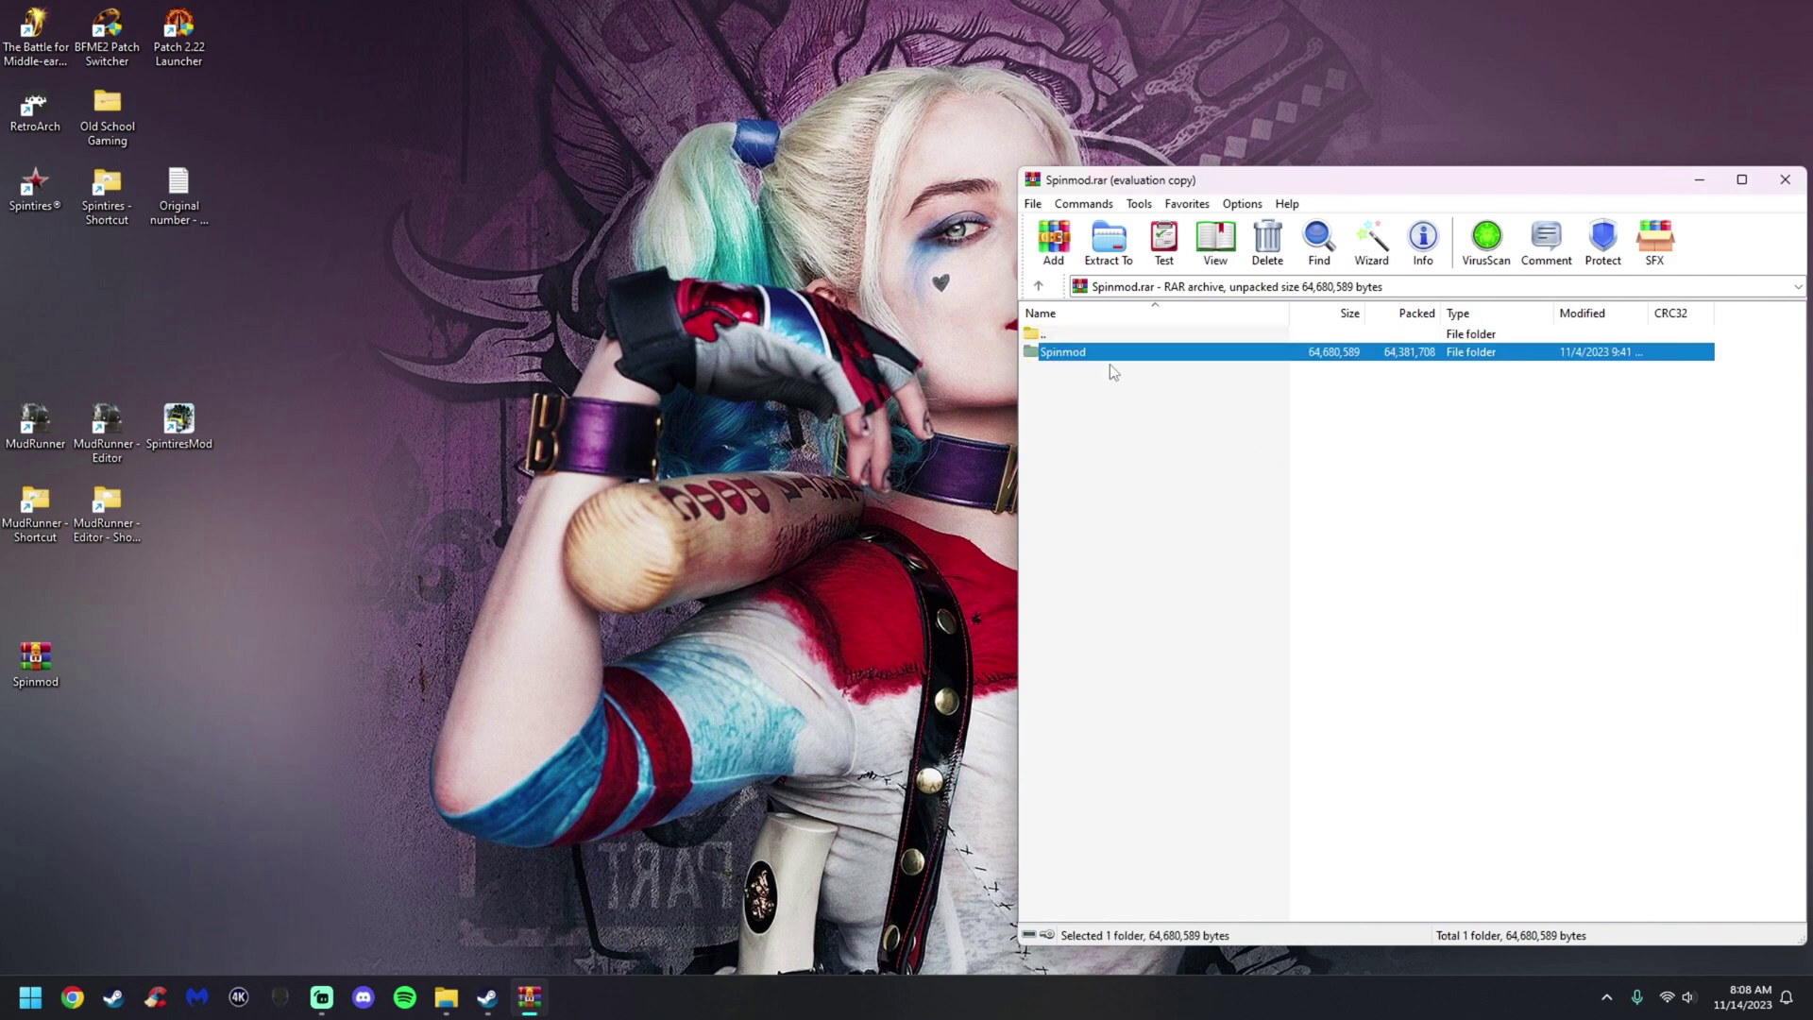
{"action": "left_click_drag", "start_coordinate": [1097, 353], "coordinate": [684, 434]}
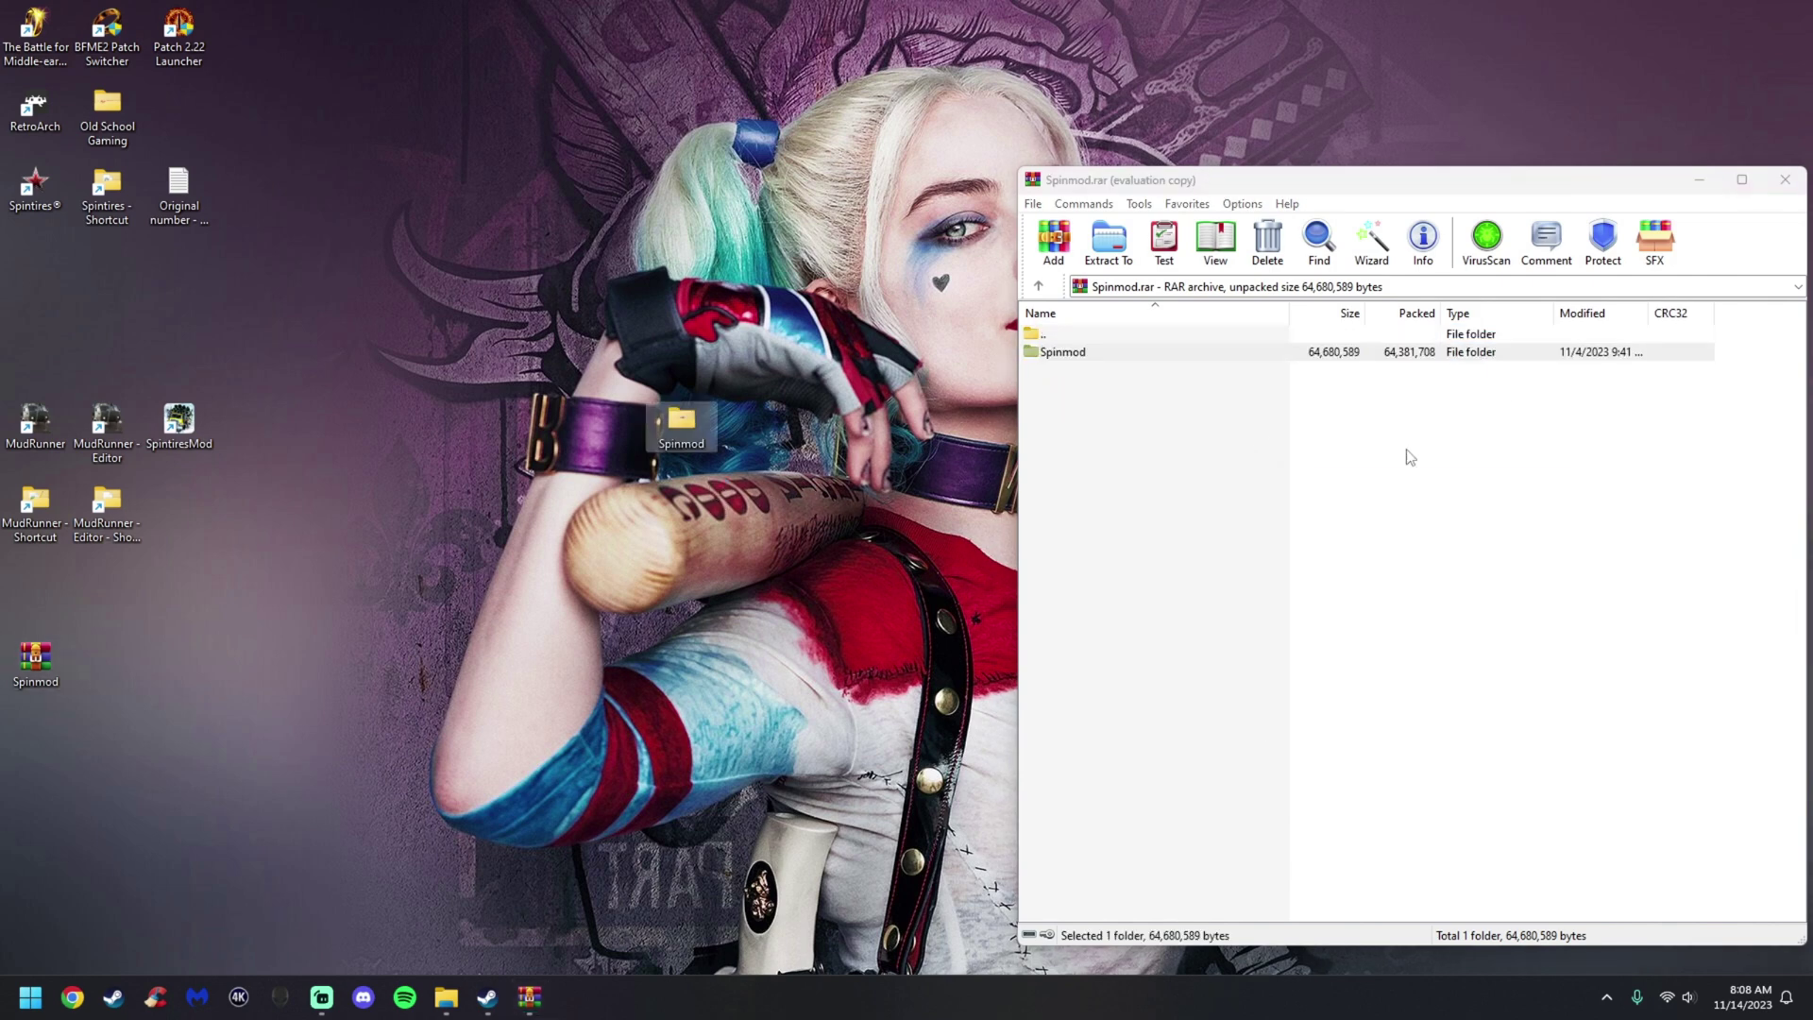
{"action": "left_click", "coordinate": [1785, 180]}
Place the Spinmod folder beside the archive and delete Spinmod.rar from the desktop
{"action": "left_click_drag", "start_coordinate": [668, 431], "coordinate": [37, 666]}
{"action": "right_click", "coordinate": [42, 659]}
{"action": "left_click", "coordinate": [178, 665]}
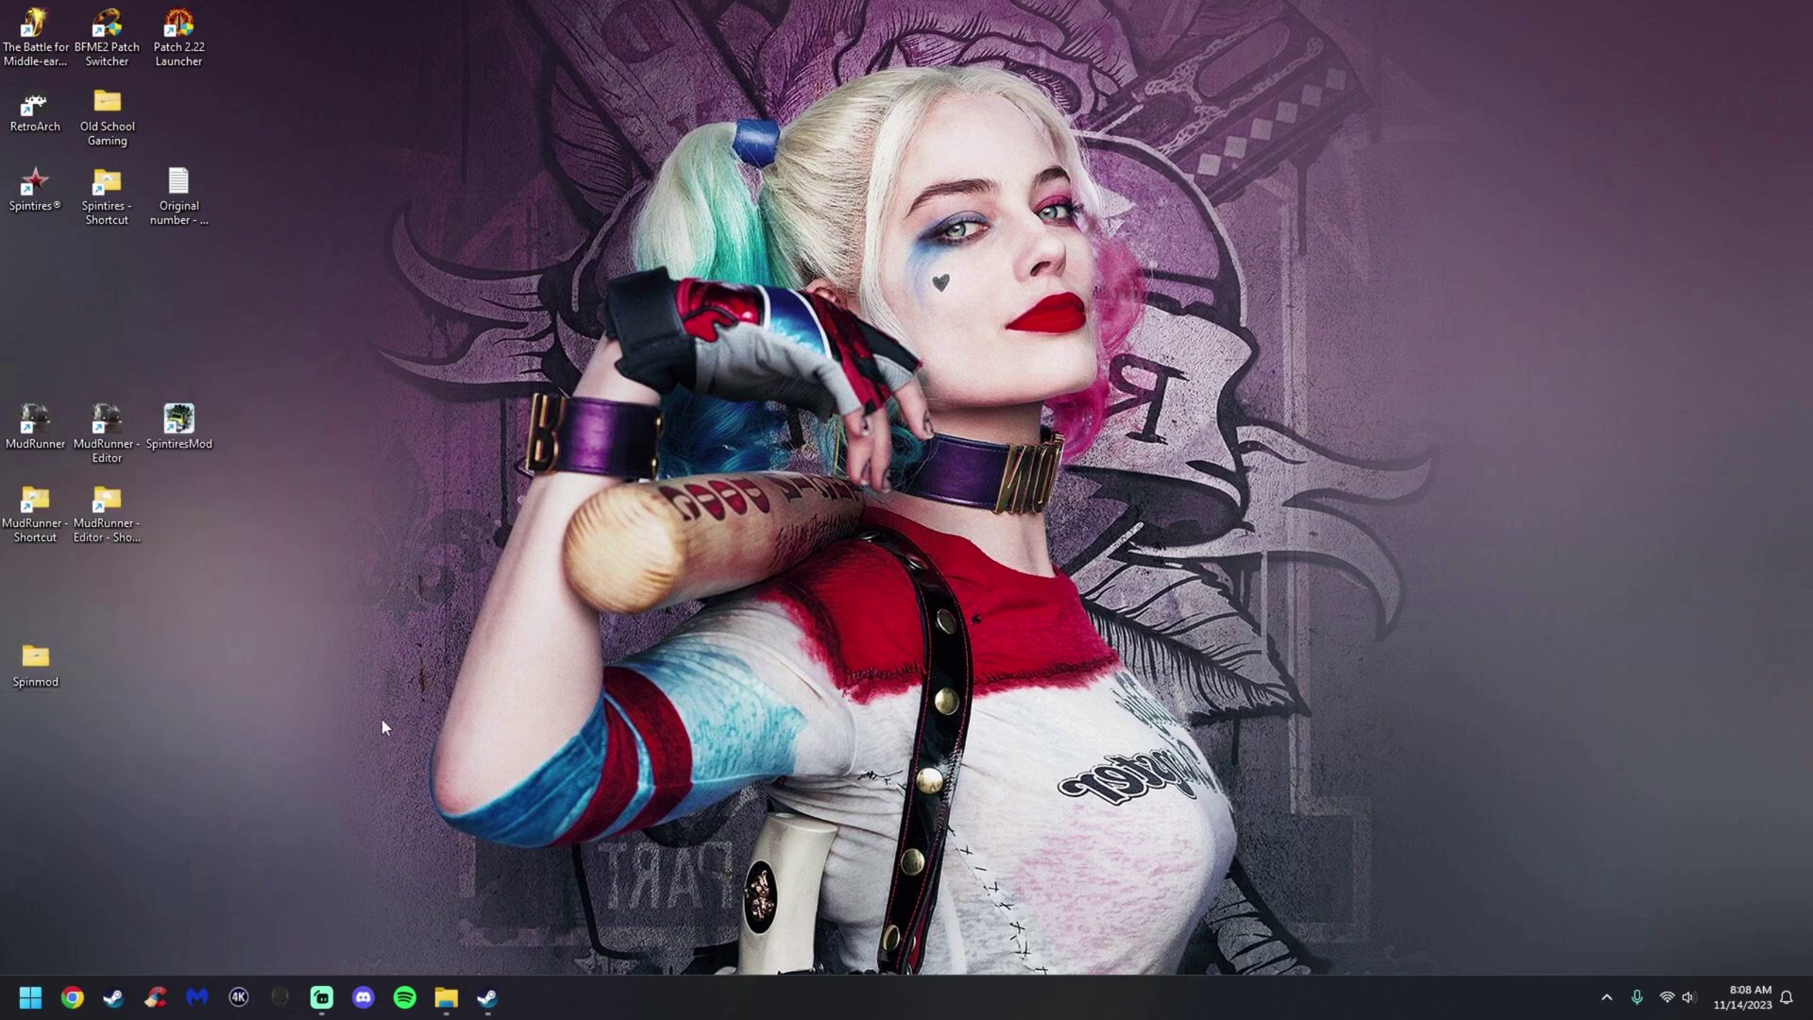
Open the extracted Spinmod folder and launch the SpintiresModInstall installer
{"action": "double_click", "coordinate": [36, 659]}
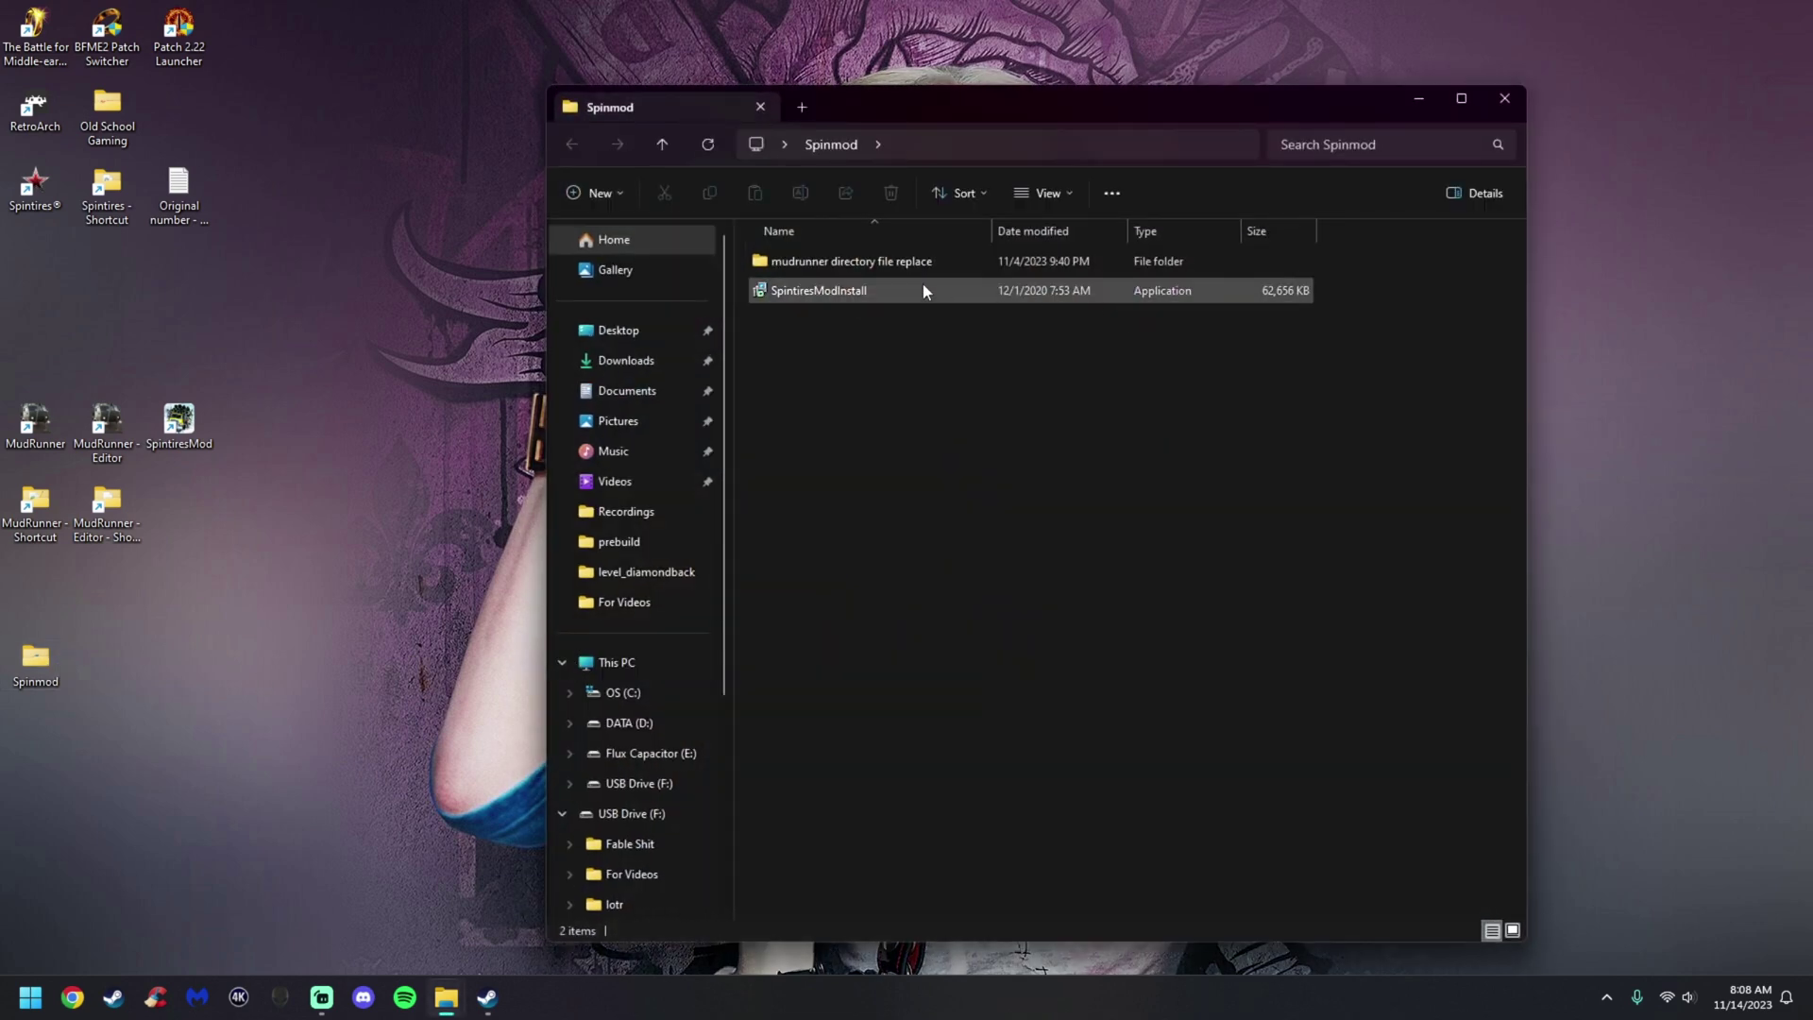
{"action": "left_click_drag", "start_coordinate": [951, 114], "coordinate": [1082, 104]}
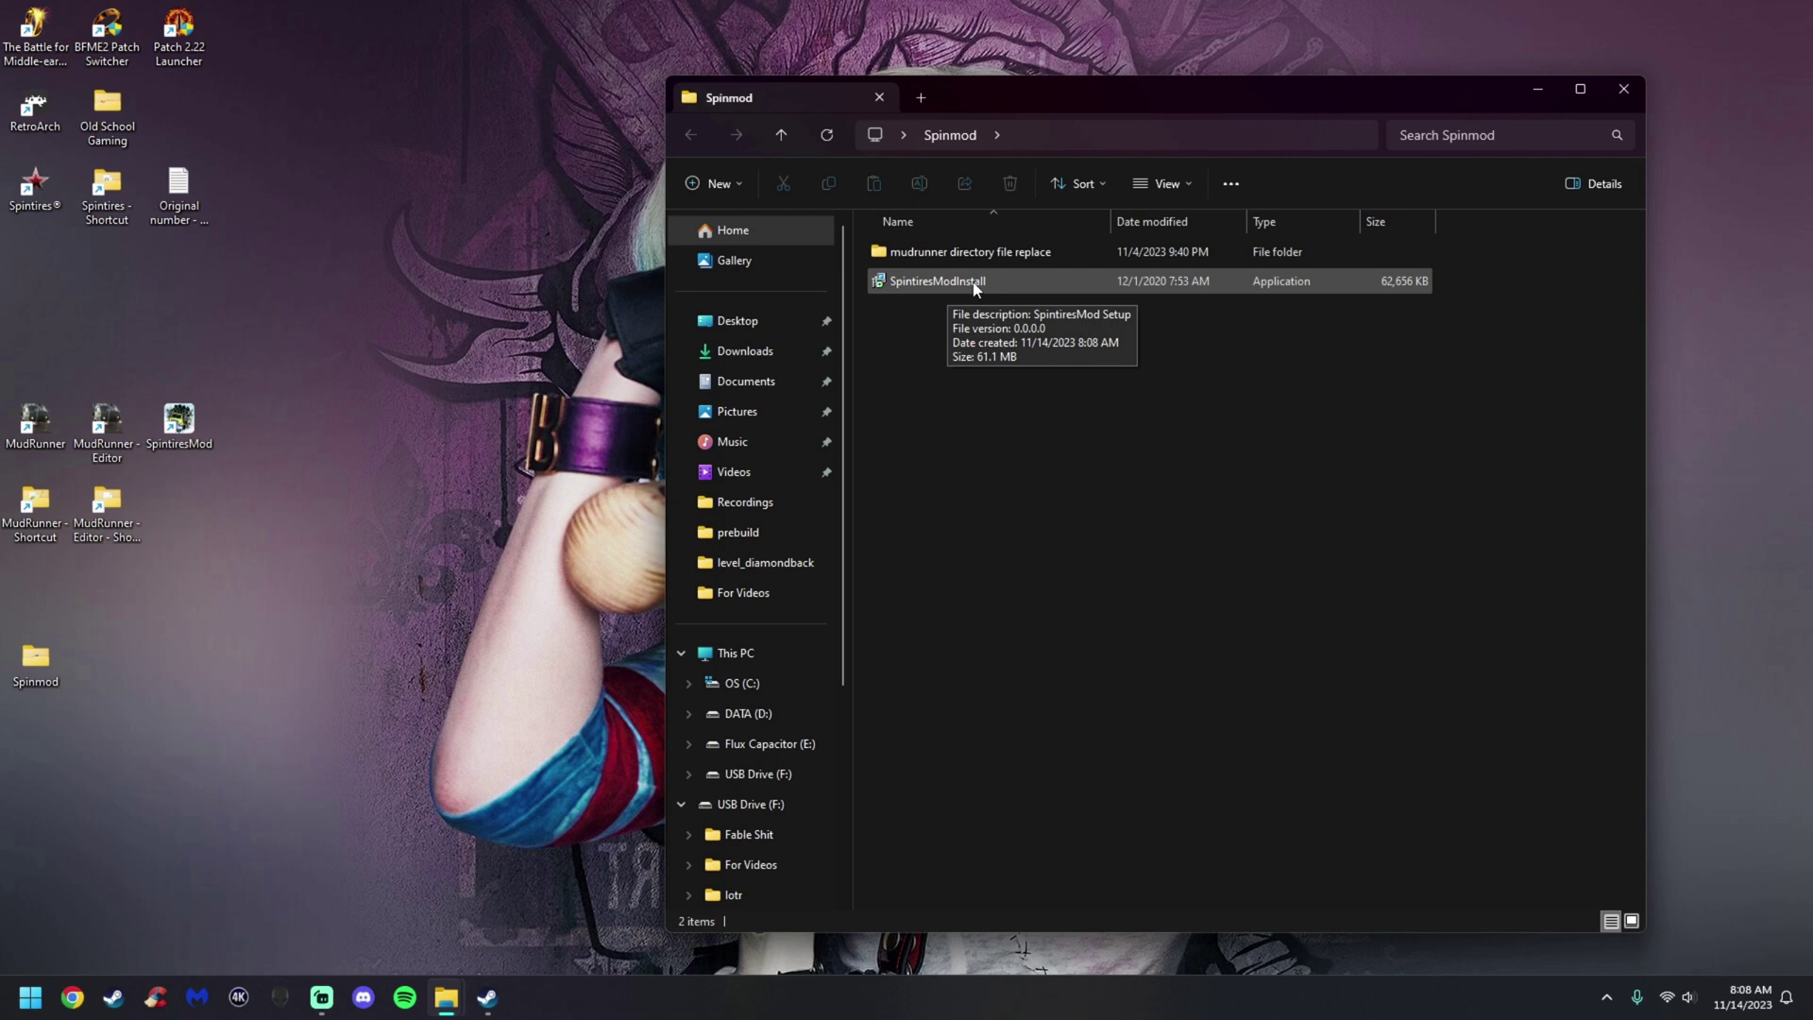
{"action": "double_click", "coordinate": [1030, 282]}
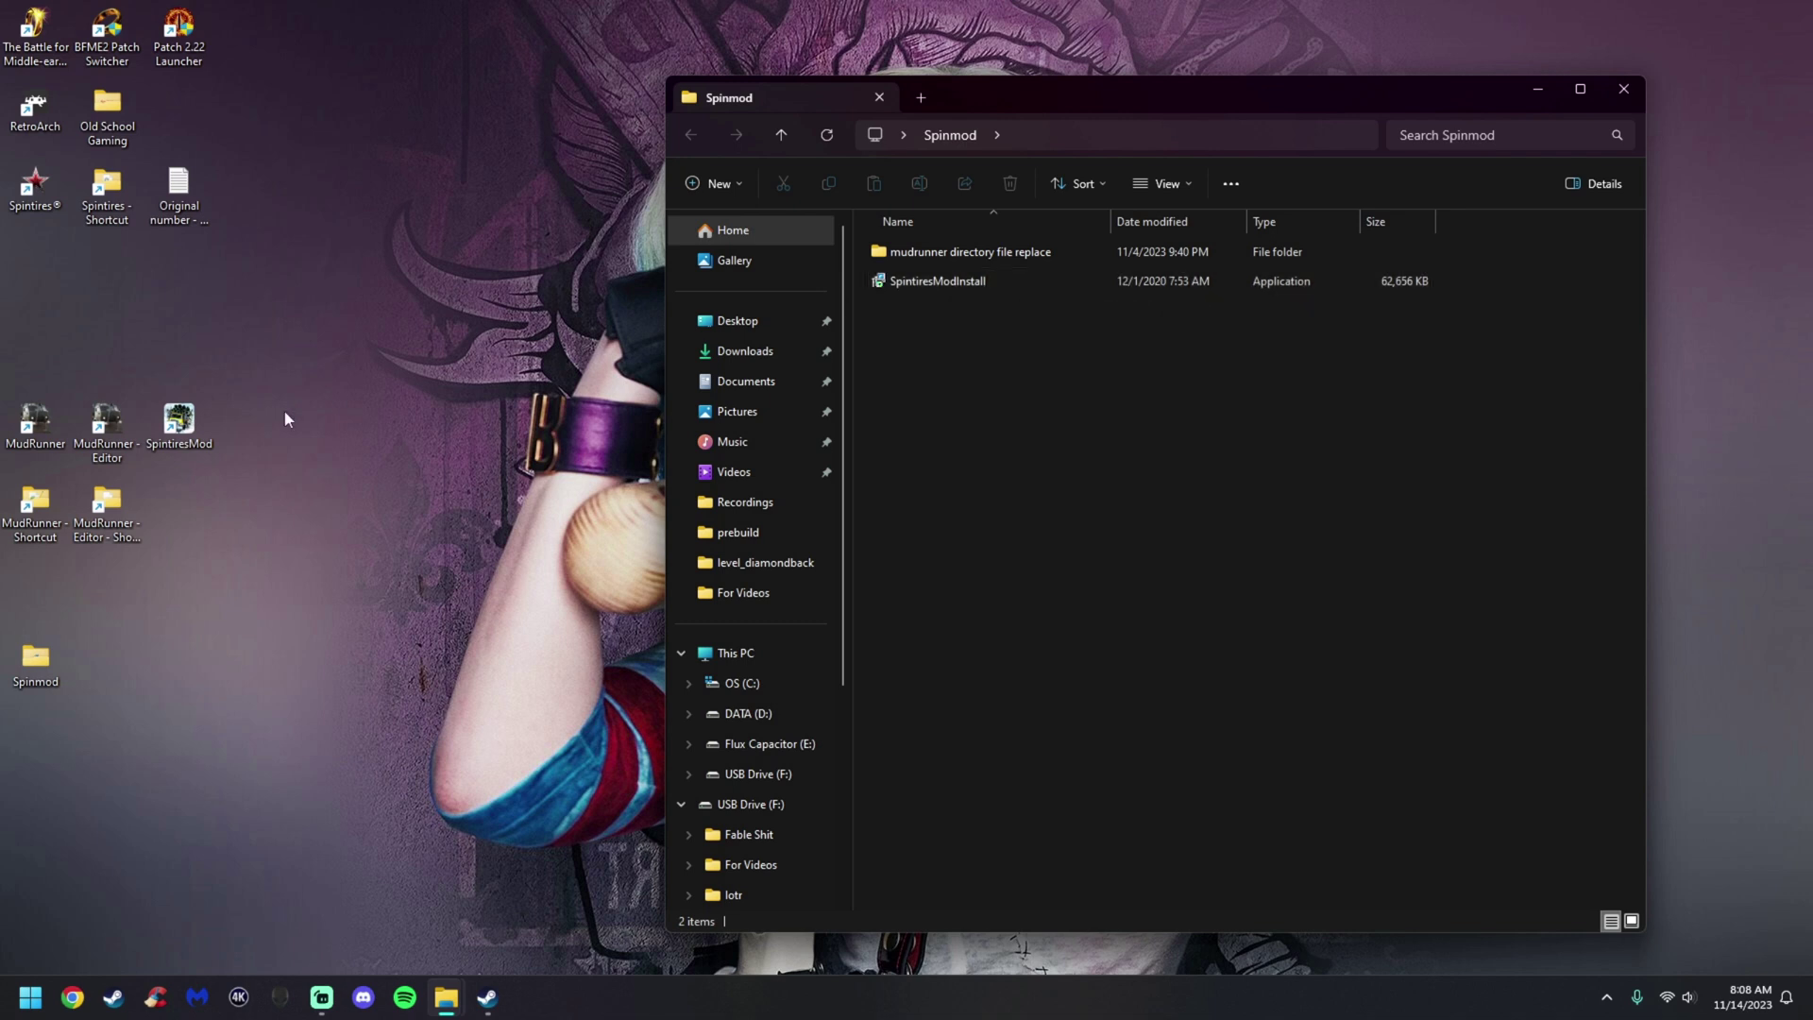
{"action": "left_click", "coordinate": [179, 425]}
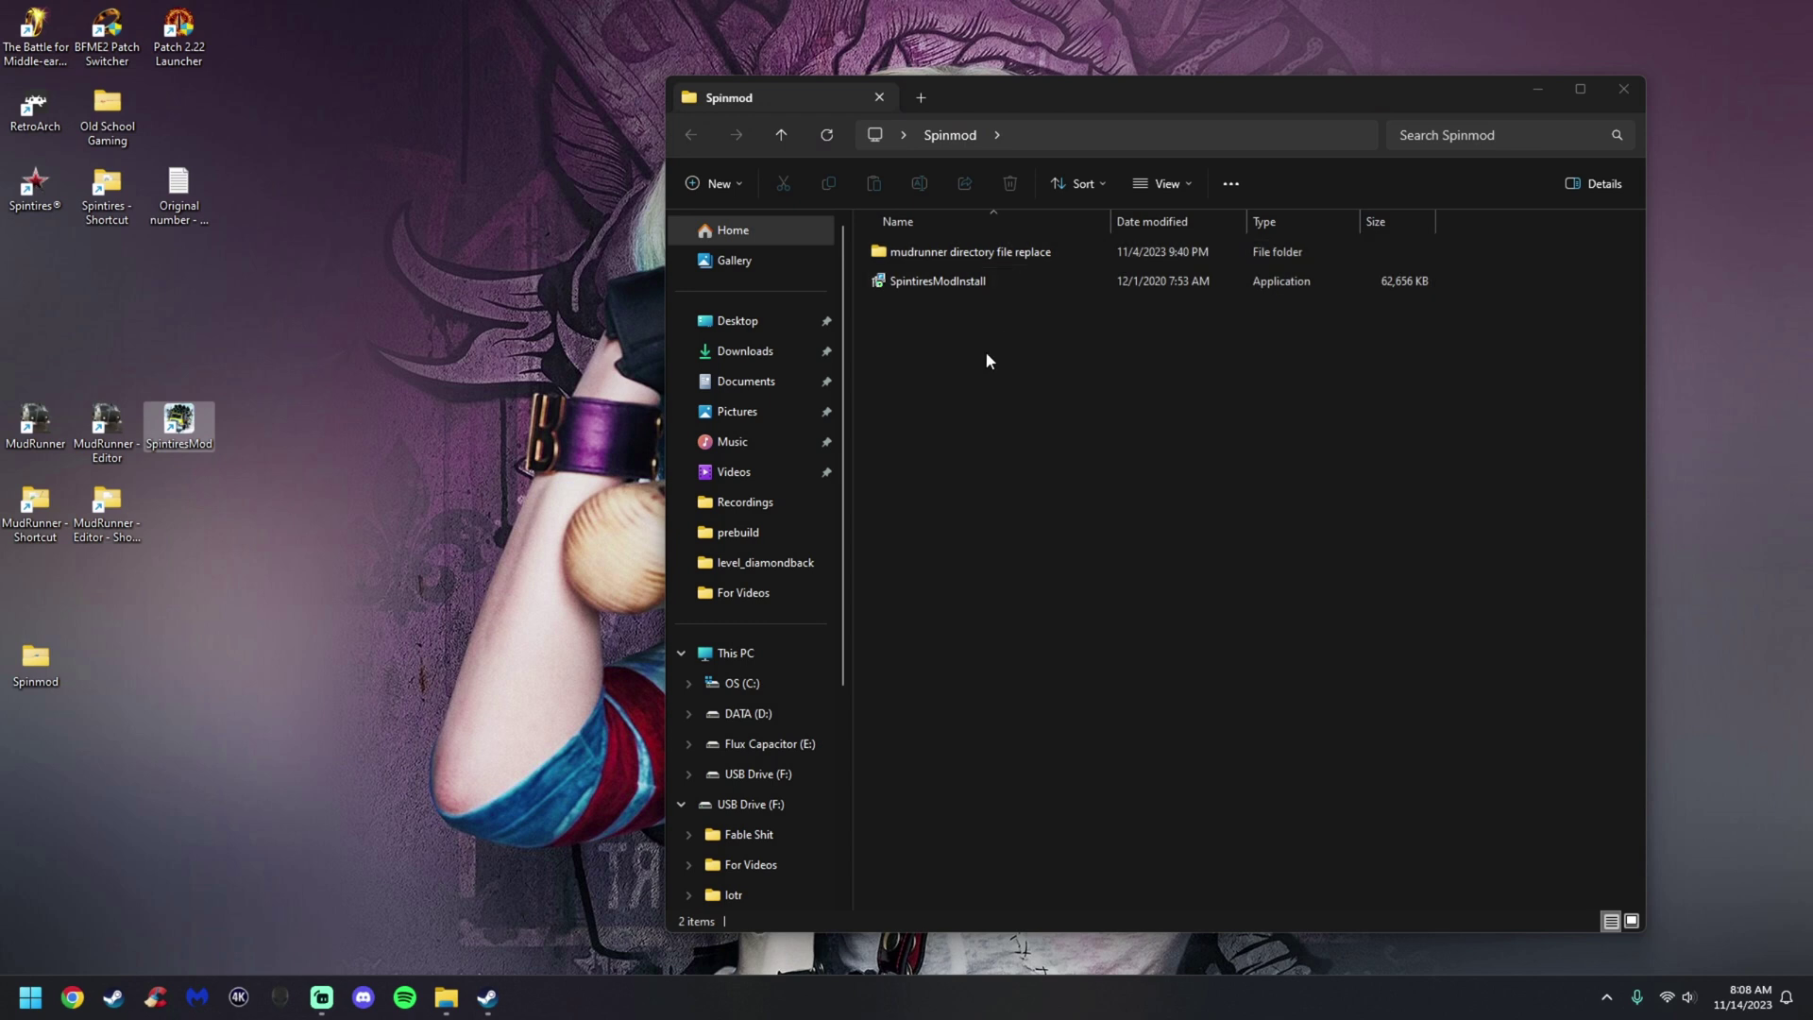
{"action": "left_click", "coordinate": [982, 253]}
{"action": "left_click_drag", "start_coordinate": [1314, 93], "coordinate": [1439, 77]}
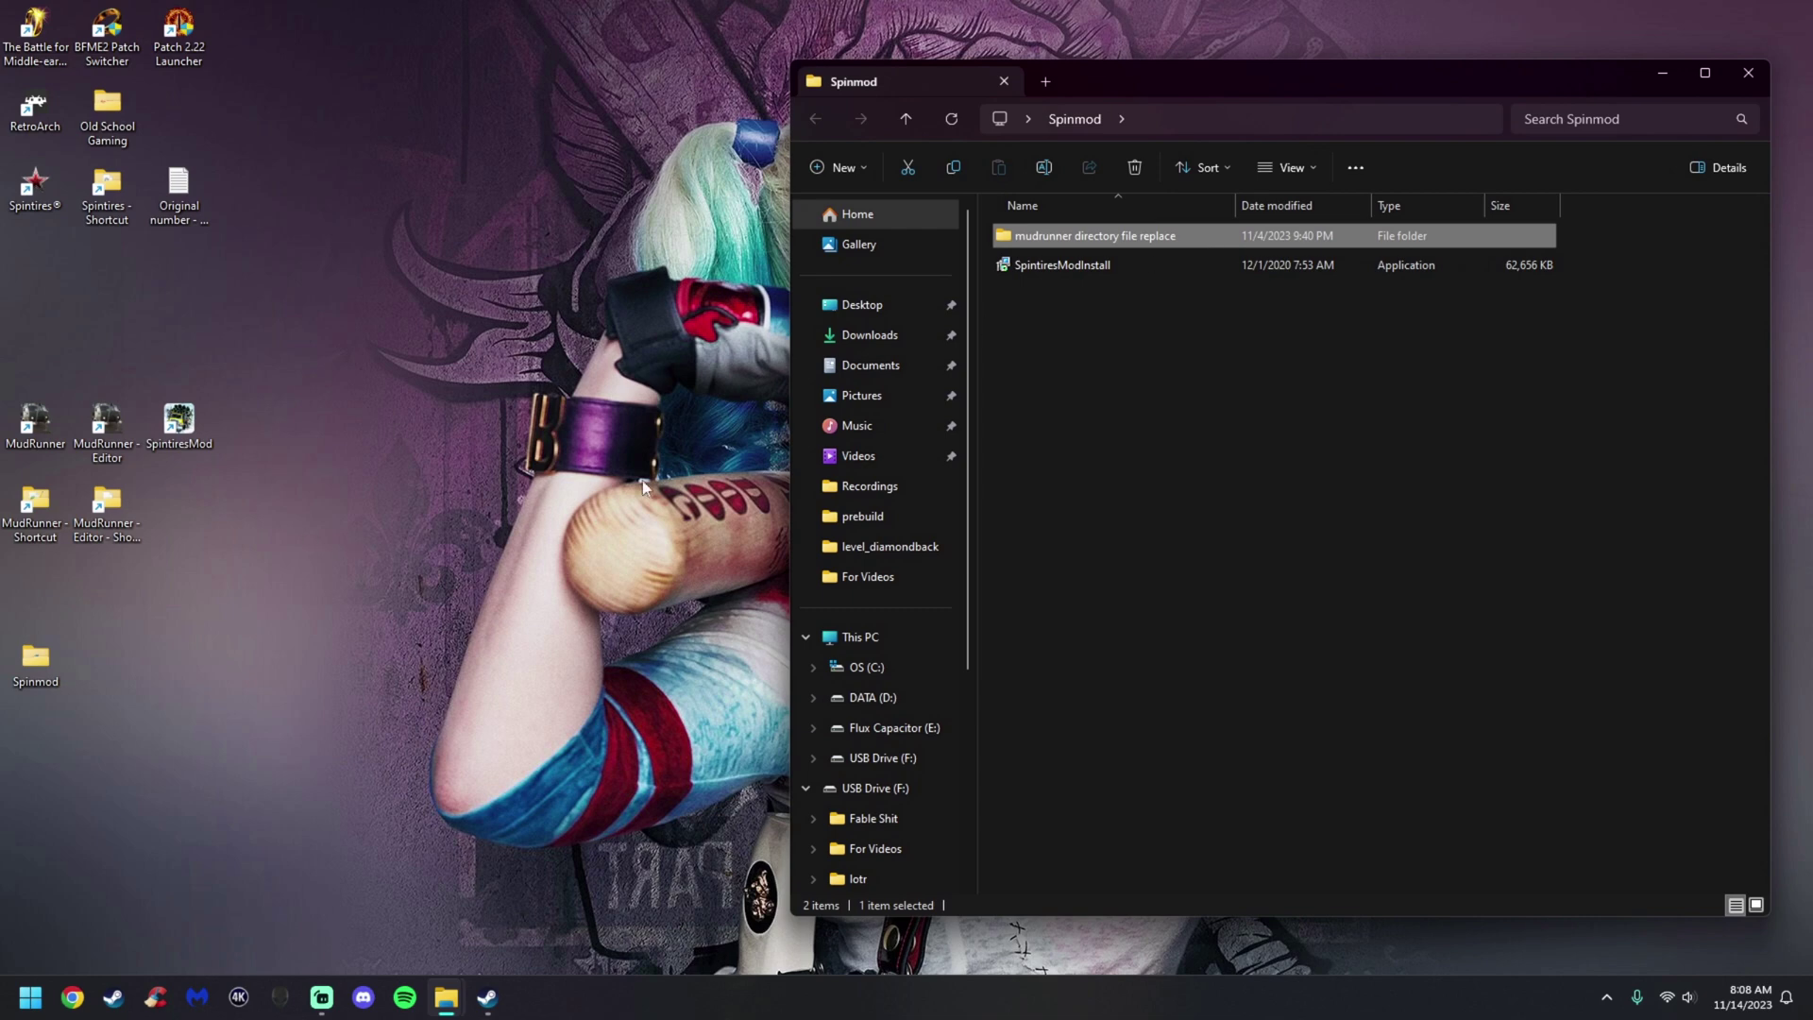
Open MudRunner's game folder from its shortcut and arrange it beside the Spinmod window
{"action": "double_click", "coordinate": [30, 527]}
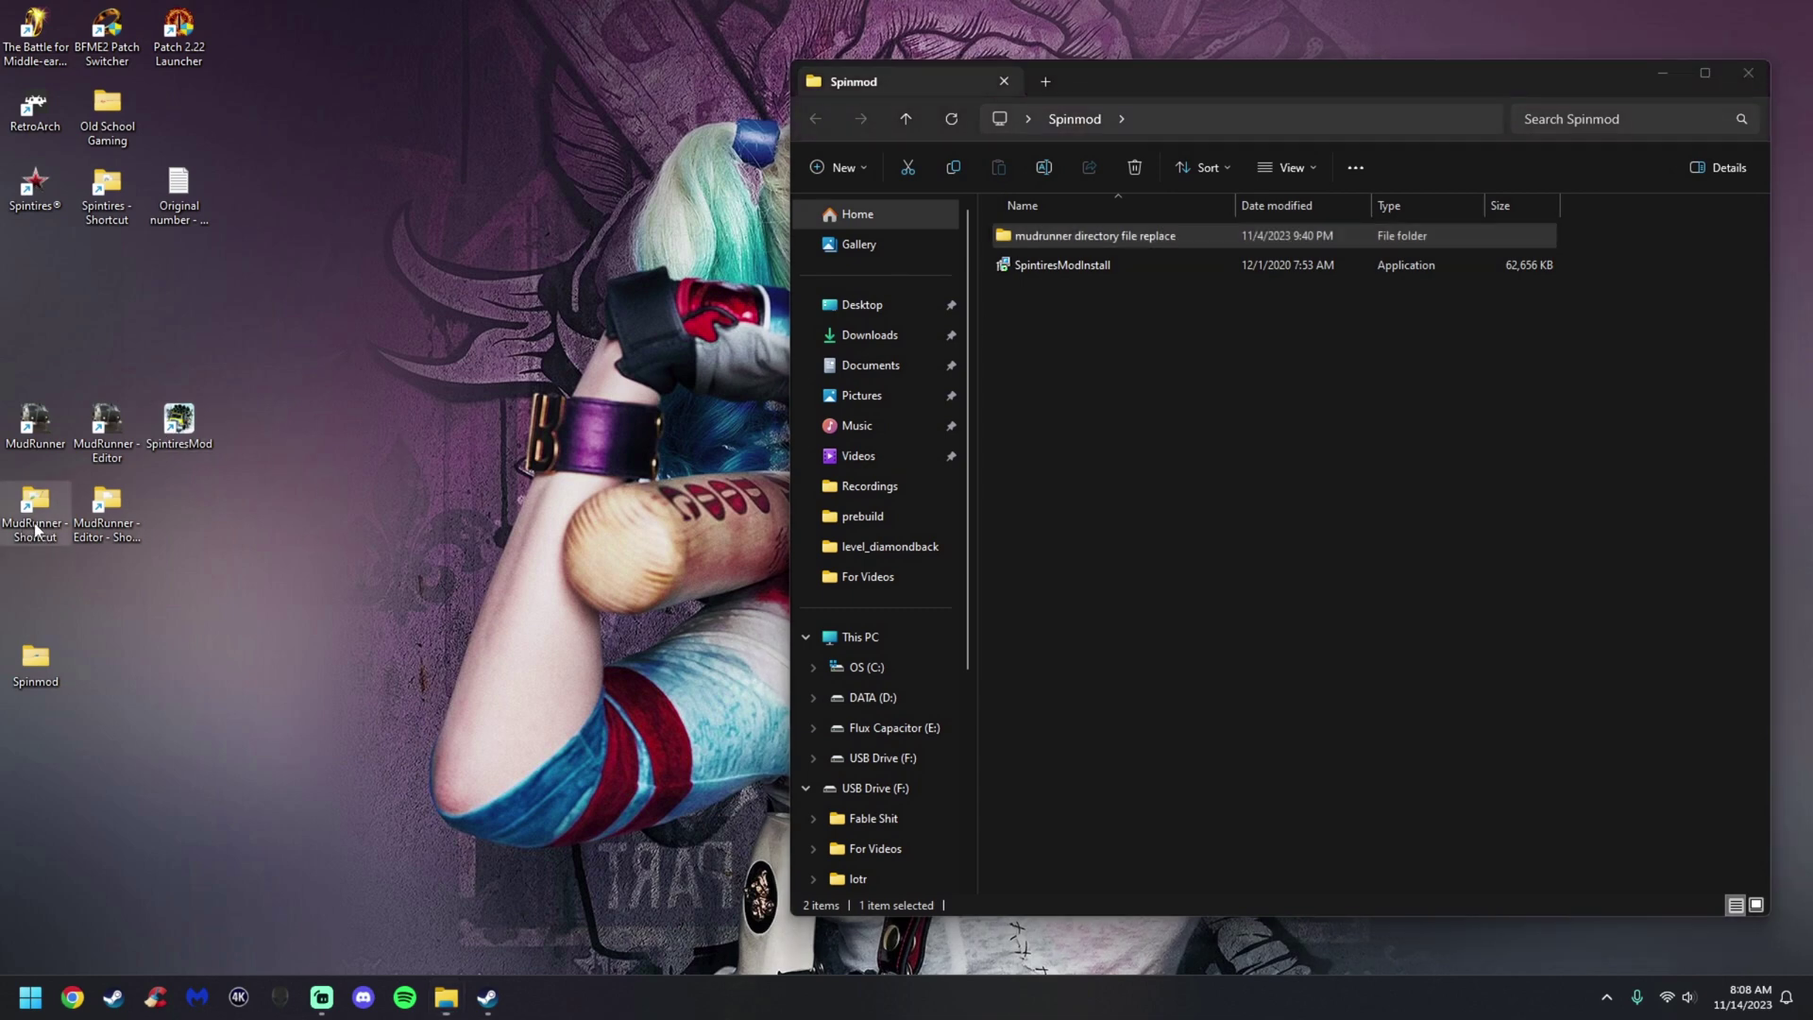
{"action": "left_click_drag", "start_coordinate": [1222, 111], "coordinate": [443, 88]}
{"action": "left_click", "coordinate": [1124, 94]}
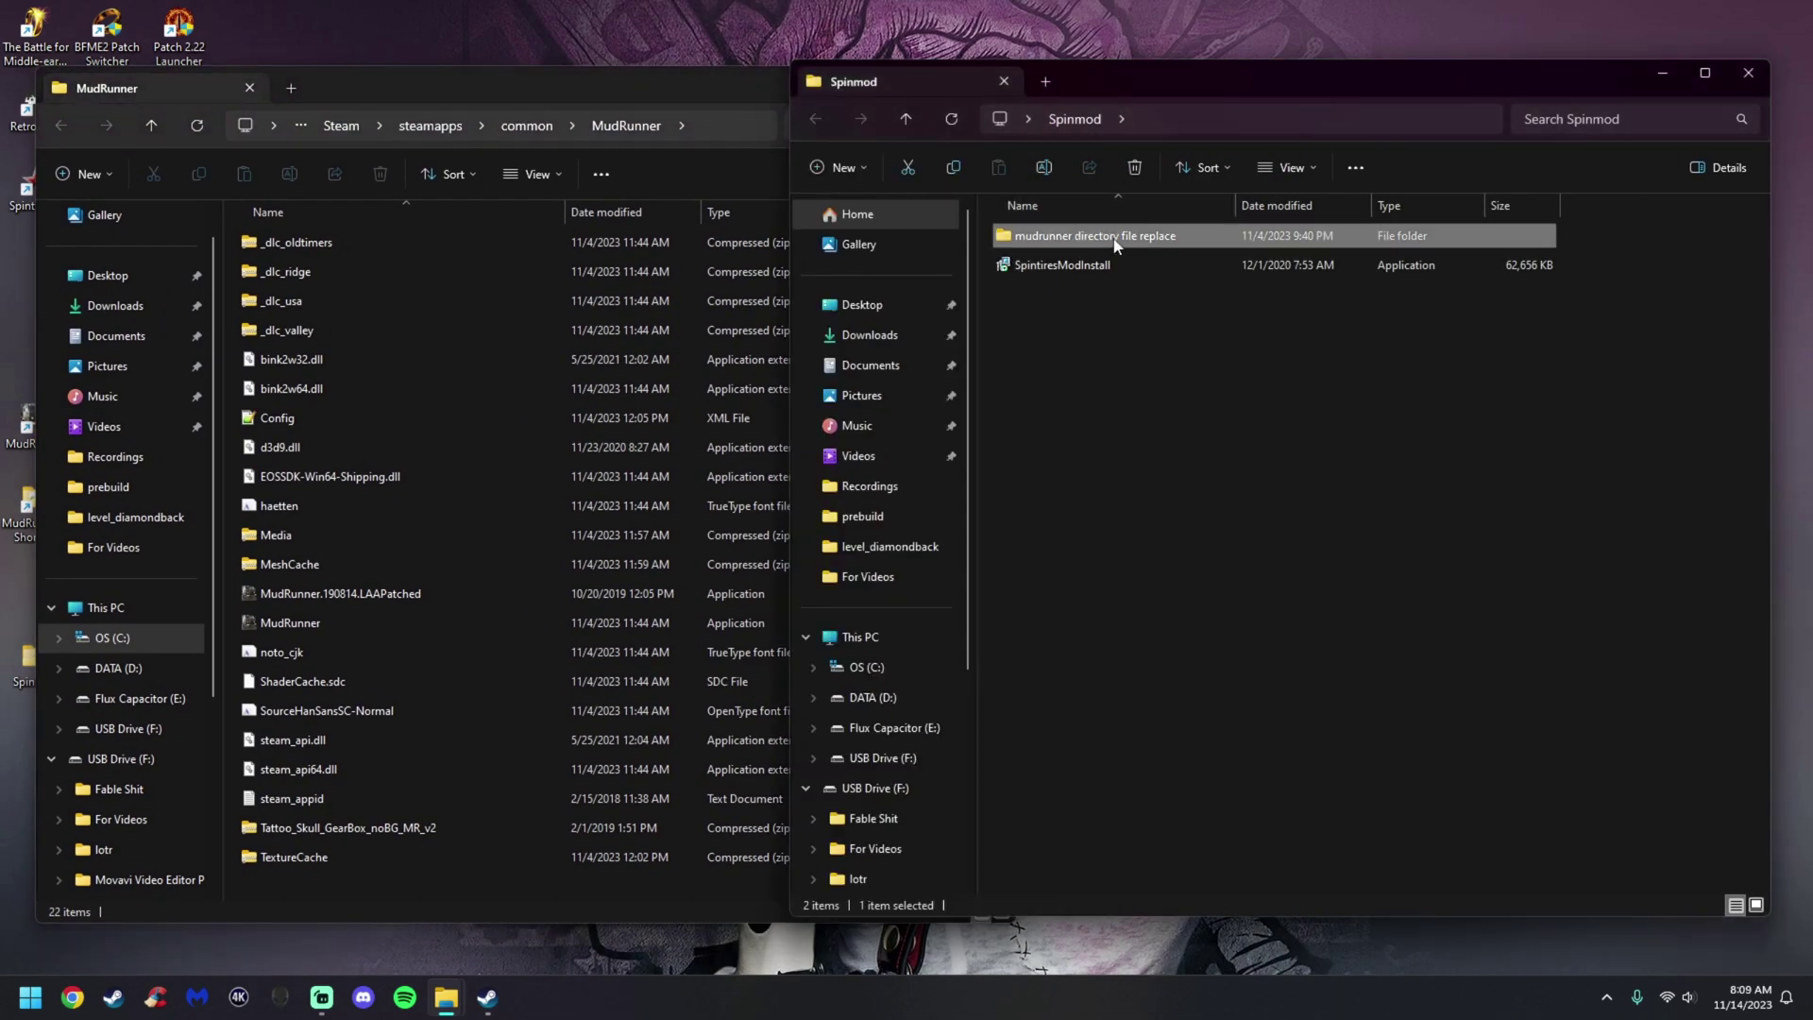
Copy bink2w32.dll and steam_api.dll from 'mudrunner directory file replace' into MudRunner, then close the Spinmod window
{"action": "double_click", "coordinate": [1064, 237]}
{"action": "left_click_drag", "start_coordinate": [1069, 304], "coordinate": [1199, 503]}
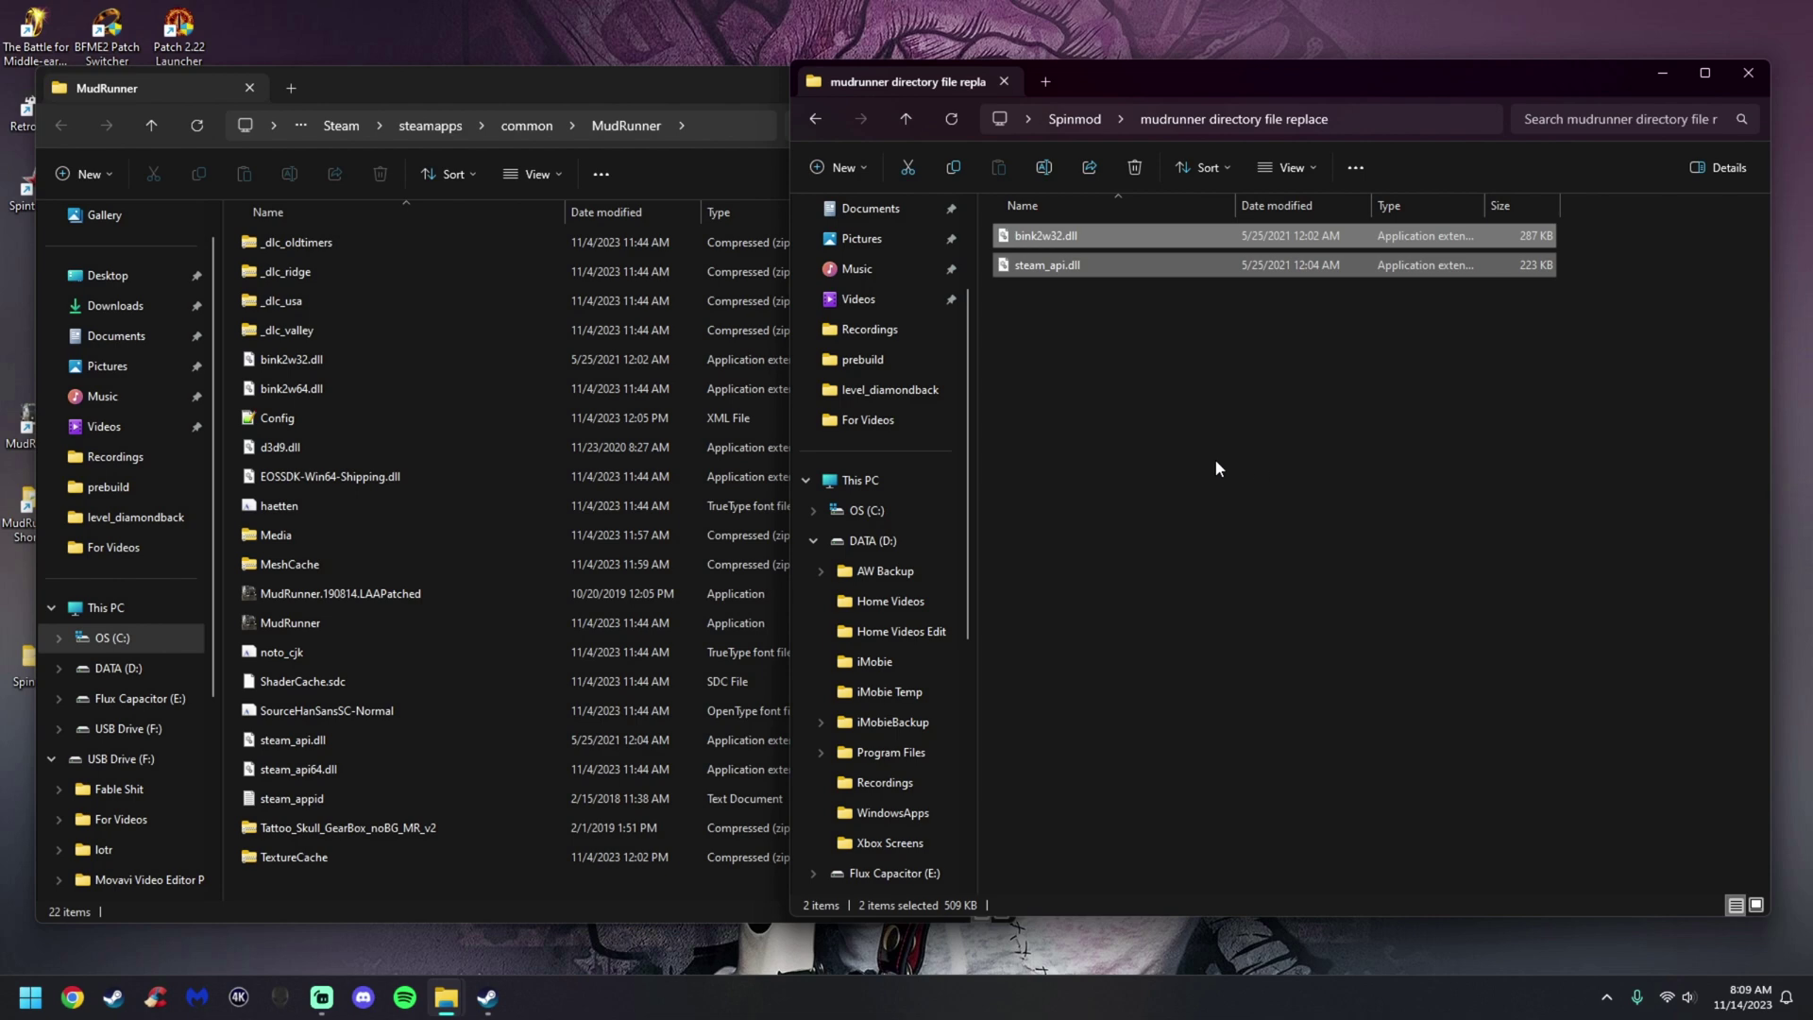
{"action": "left_click", "coordinate": [1748, 73]}
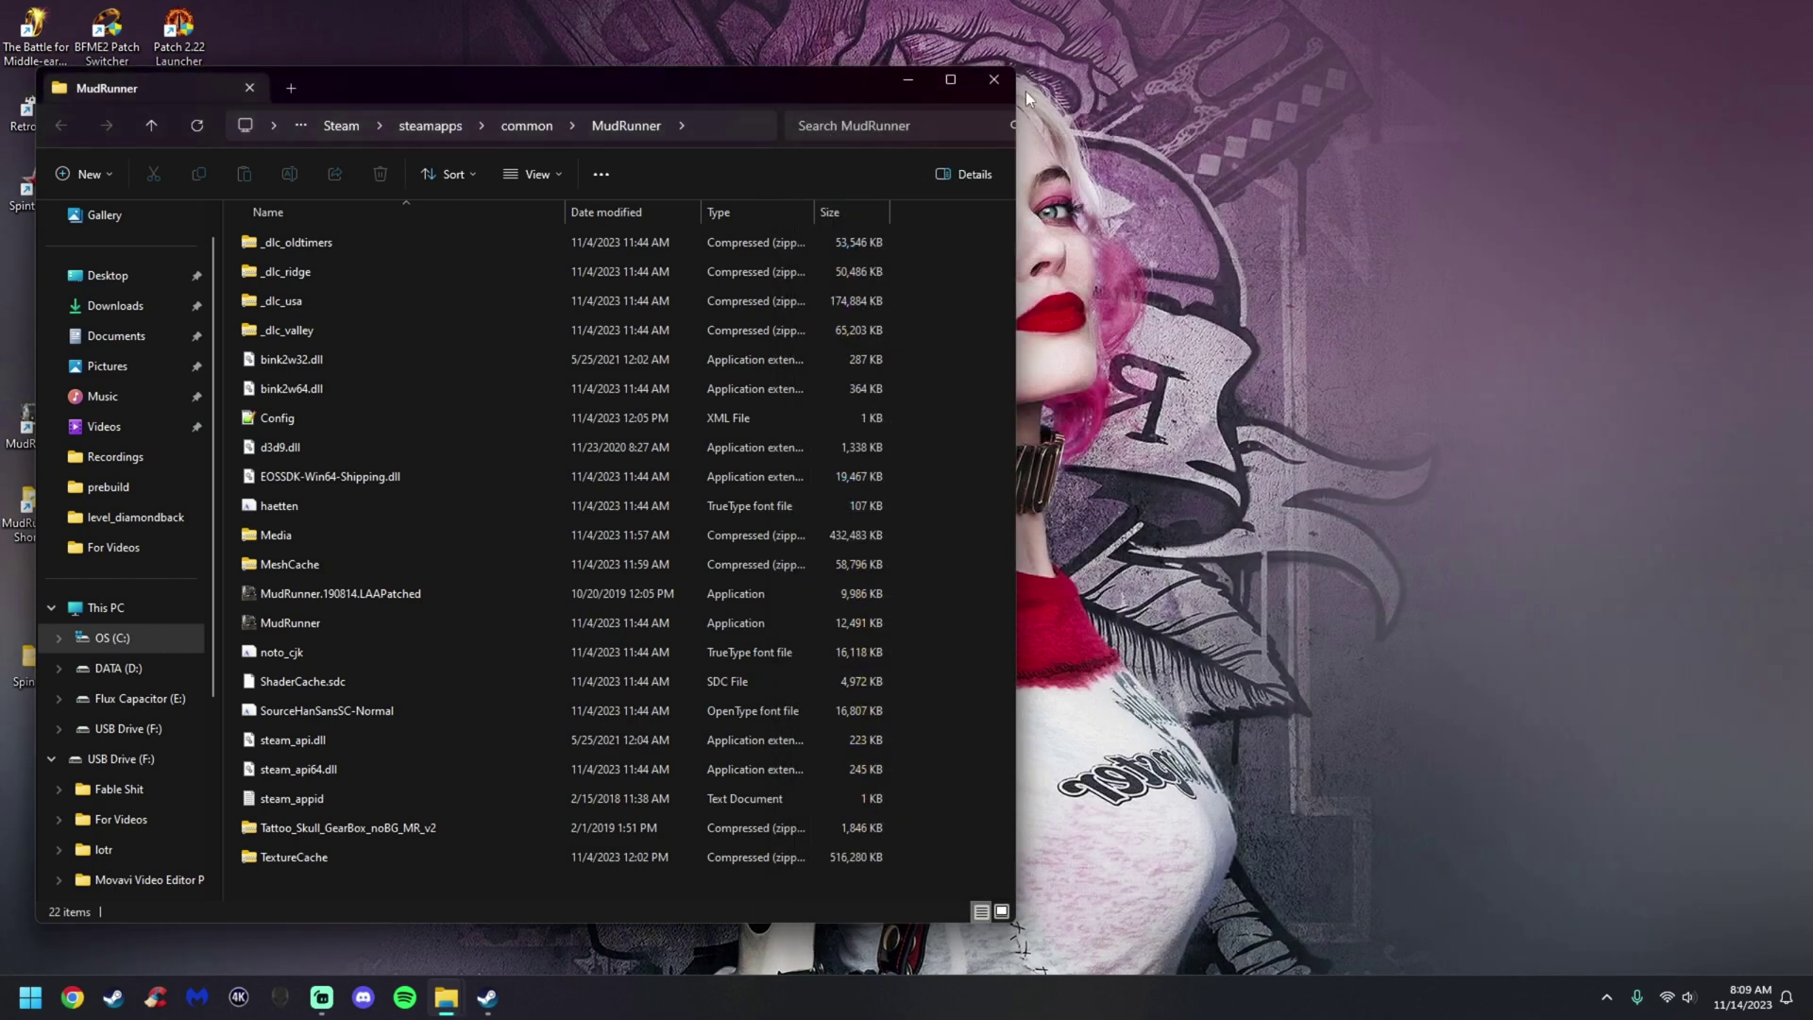